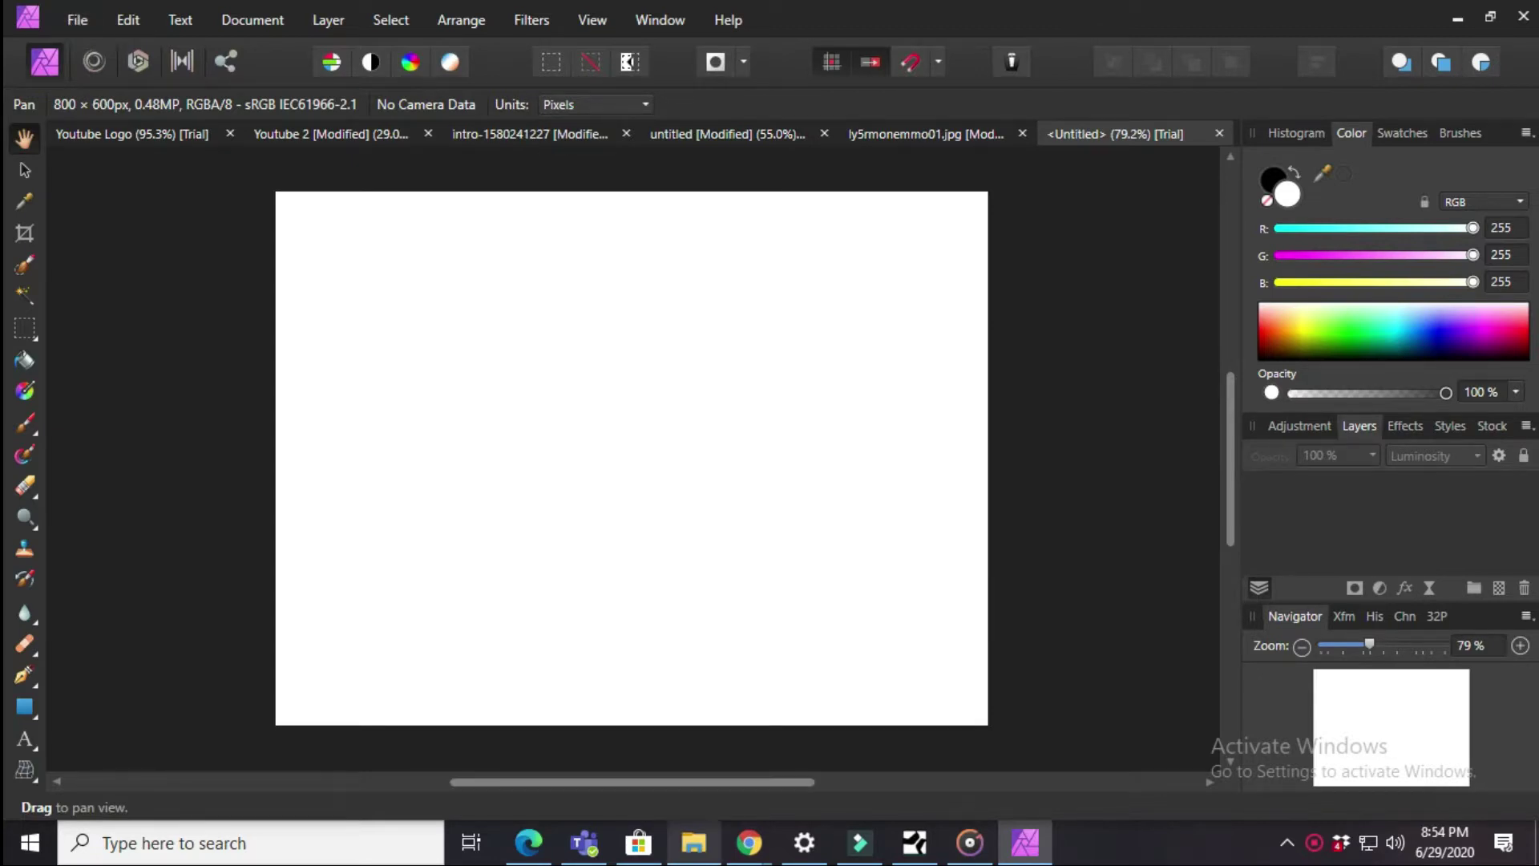
- Drag blackpanther.jpg from Downloads onto the 800 × 600 px white canvas as a new layer
{"action": "left_click", "coordinate": [691, 843]}
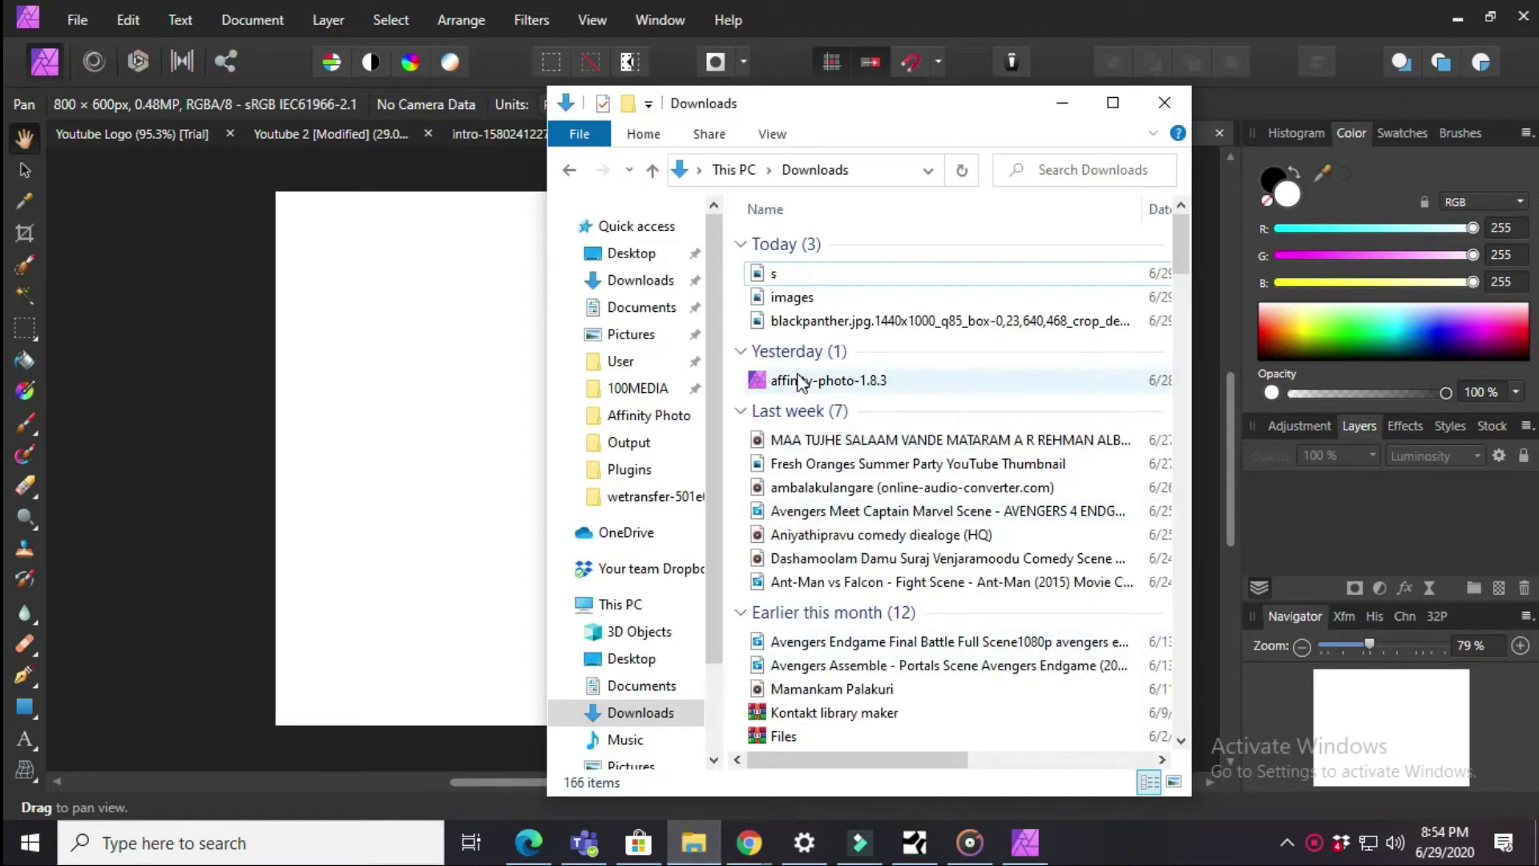
{"action": "left_click", "coordinate": [800, 320]}
{"action": "left_click_drag", "start_coordinate": [591, 341], "coordinate": [501, 334]}
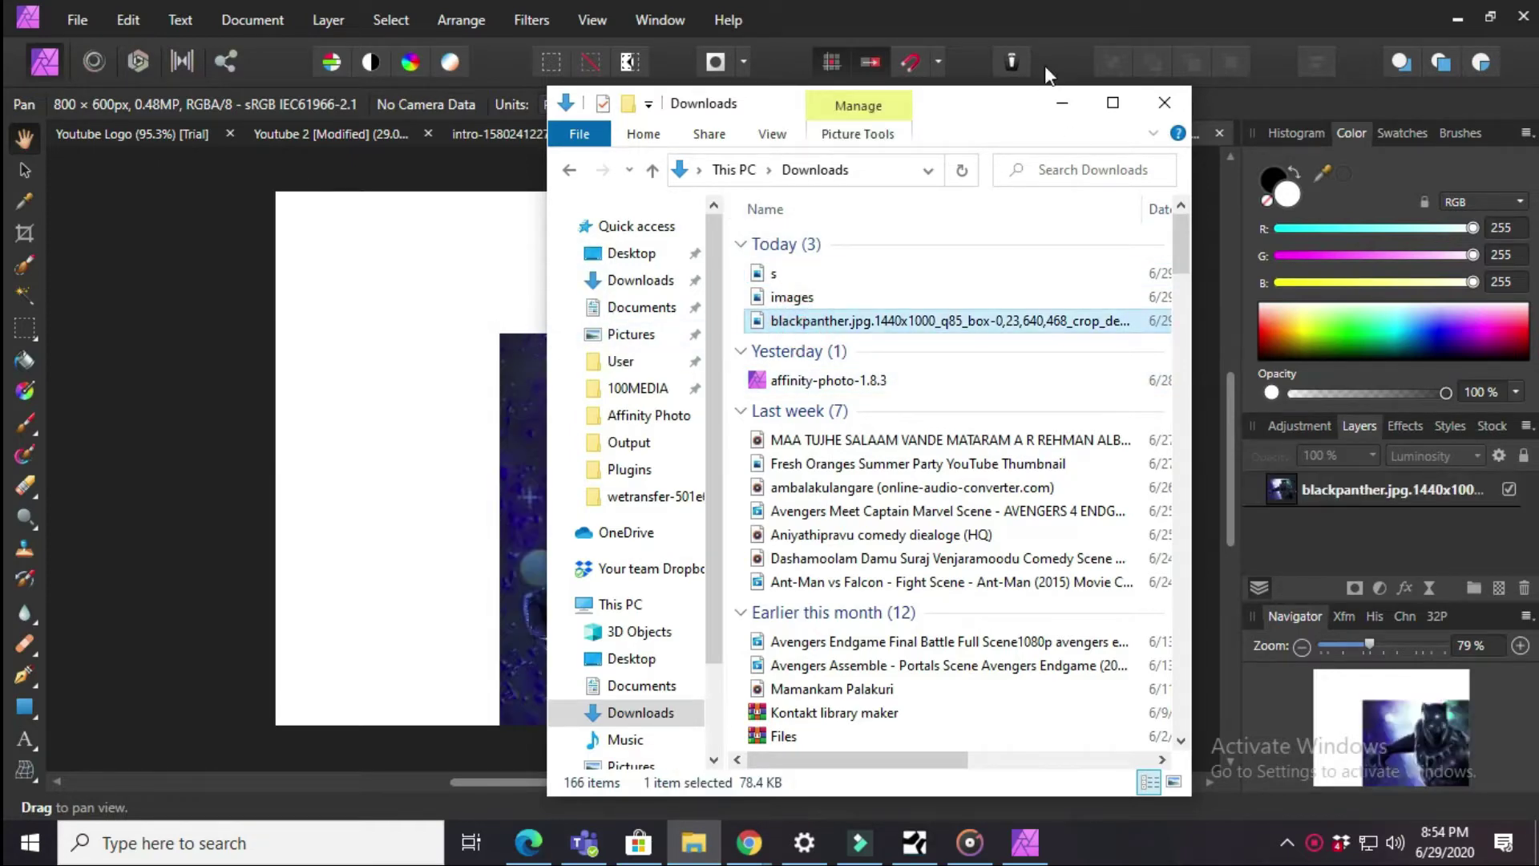
{"action": "left_click", "coordinate": [1052, 98]}
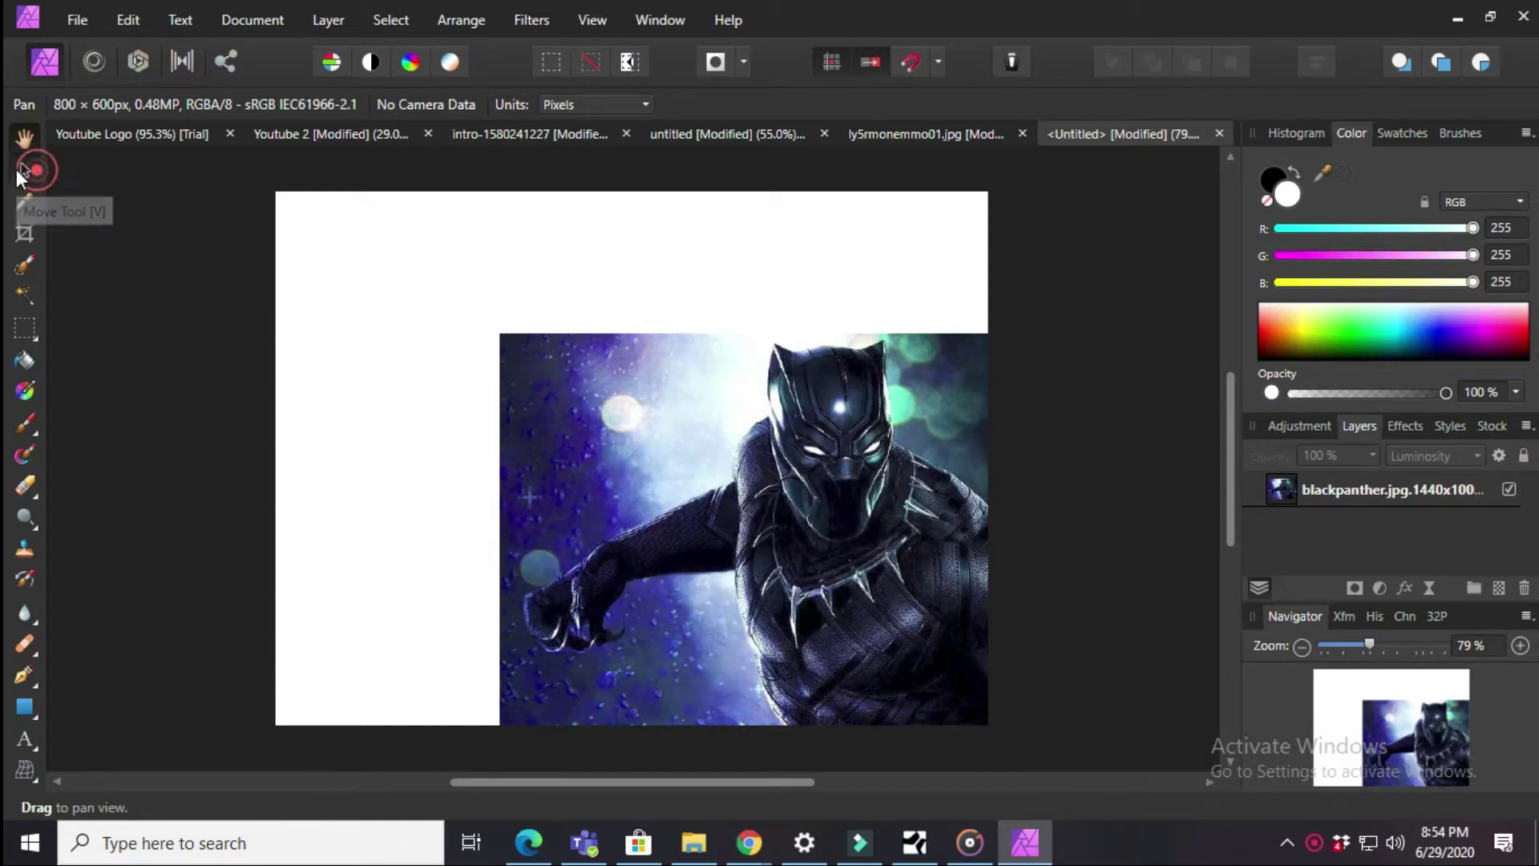
- Move the panther photo up and left so it sits centrally with white margins around it
{"action": "key", "text": "v"}
{"action": "left_click", "coordinate": [730, 409]}
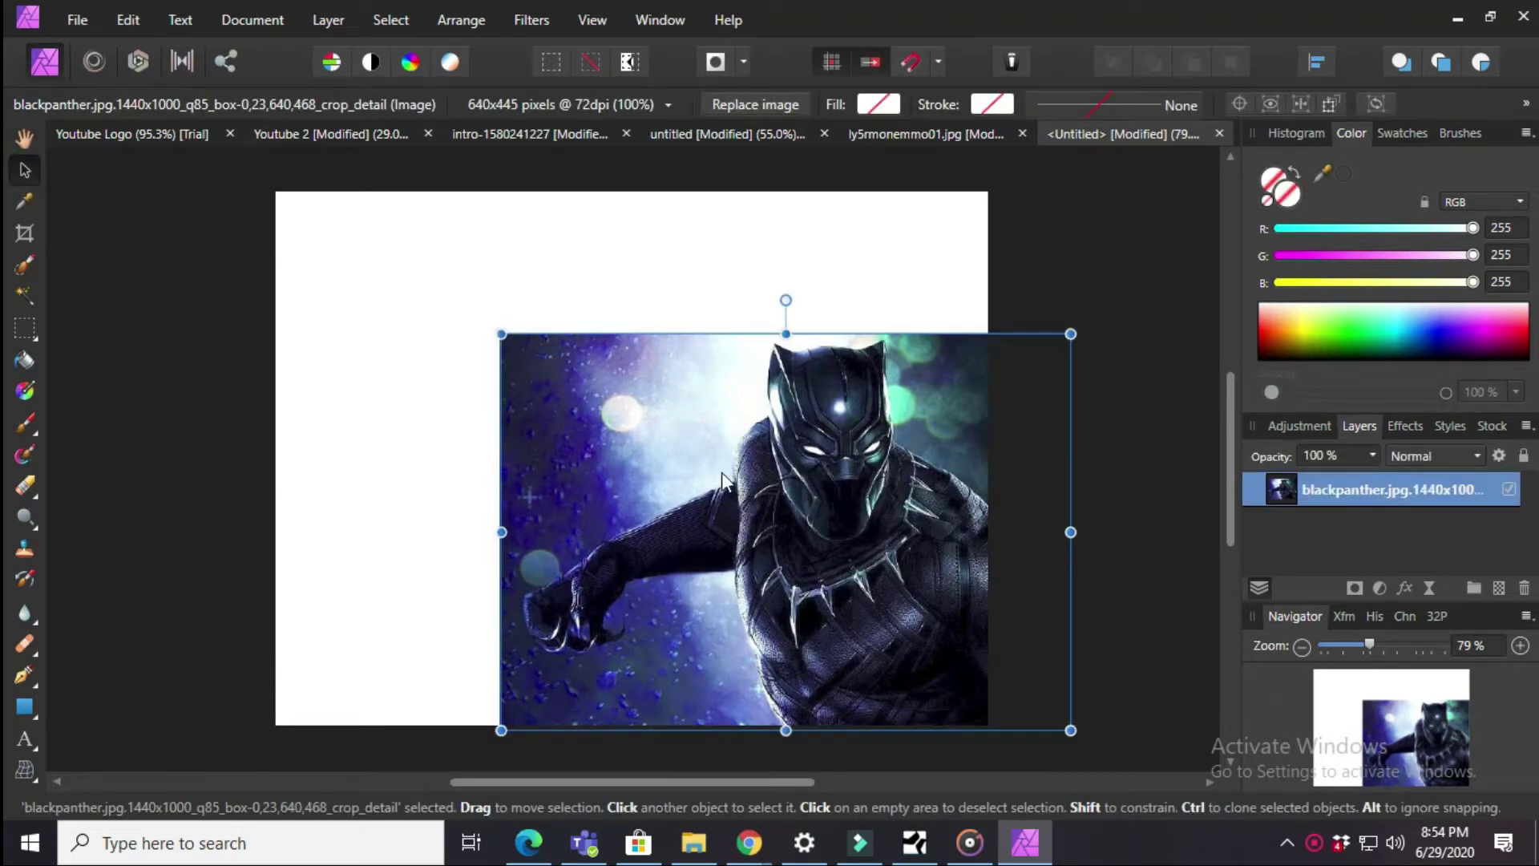
{"action": "left_click_drag", "start_coordinate": [722, 480], "coordinate": [590, 470]}
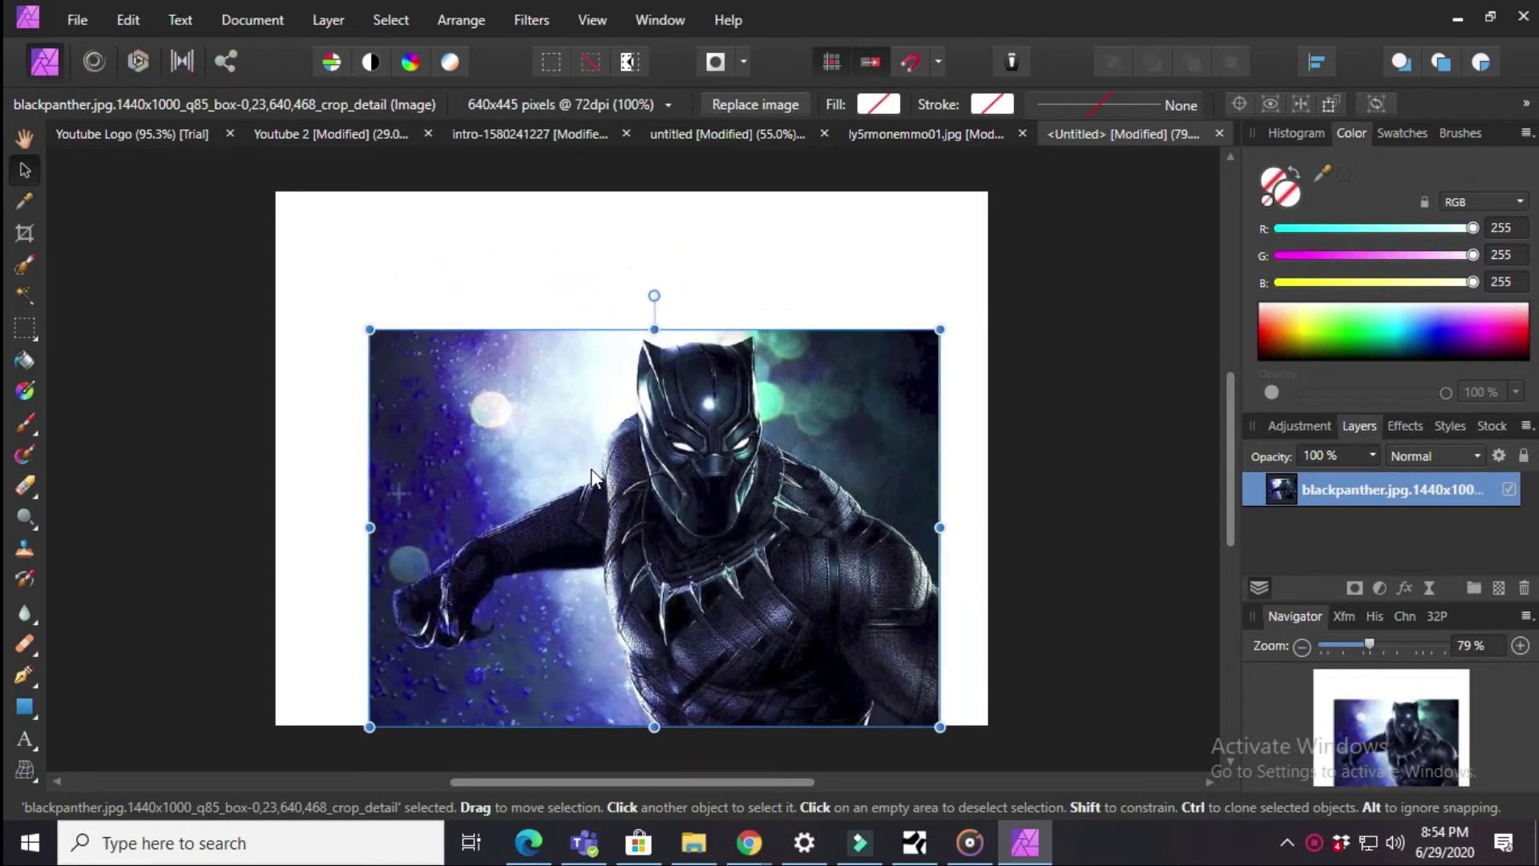
{"action": "left_click", "coordinate": [1163, 388]}
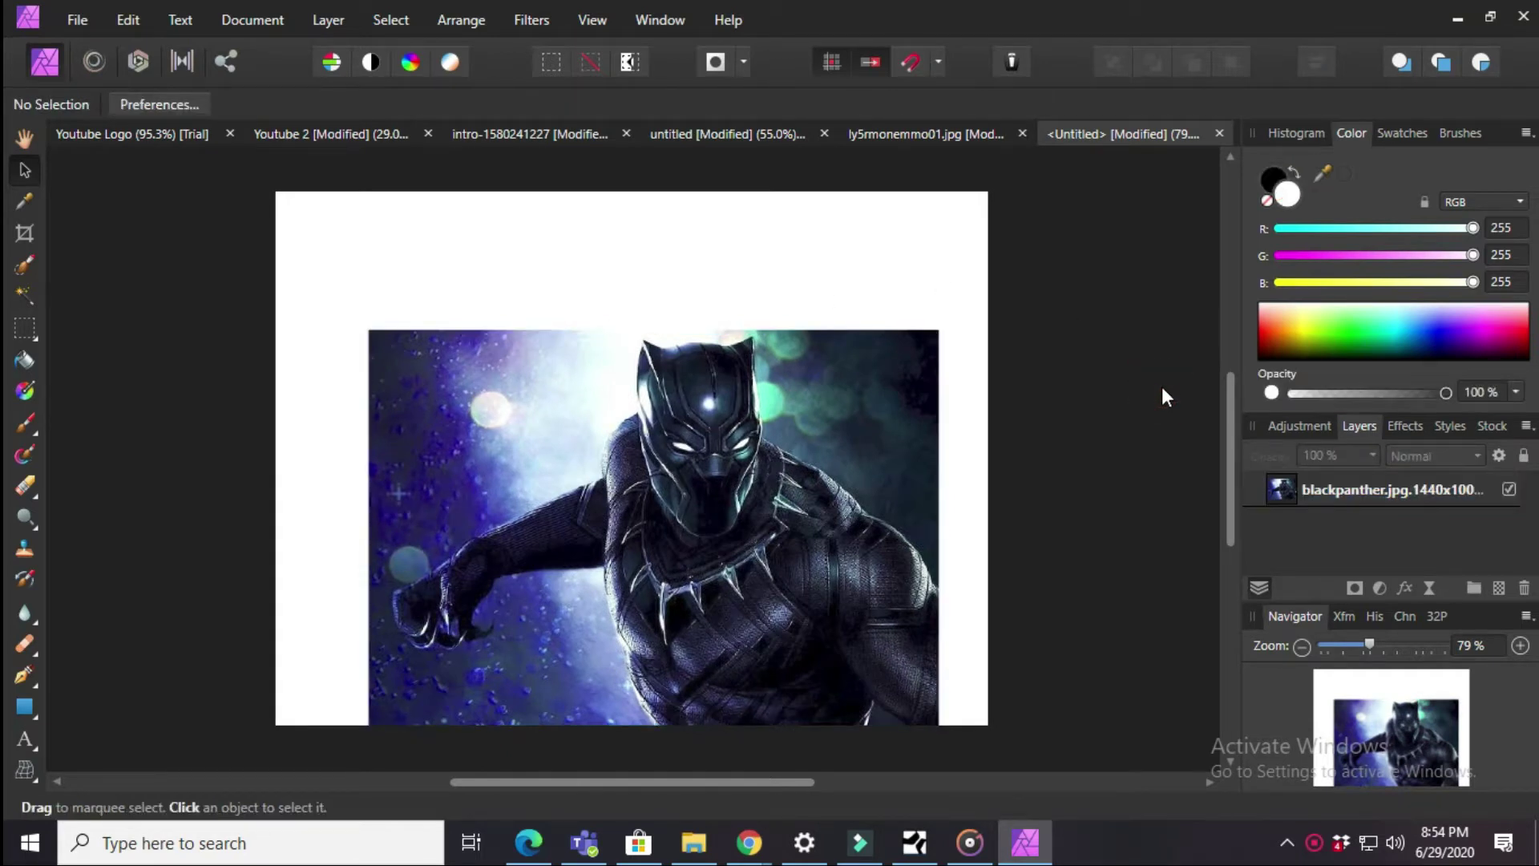
- Paint a selection over the panther's body with the Selection Brush at 22 px width
{"action": "left_click", "coordinate": [26, 261]}
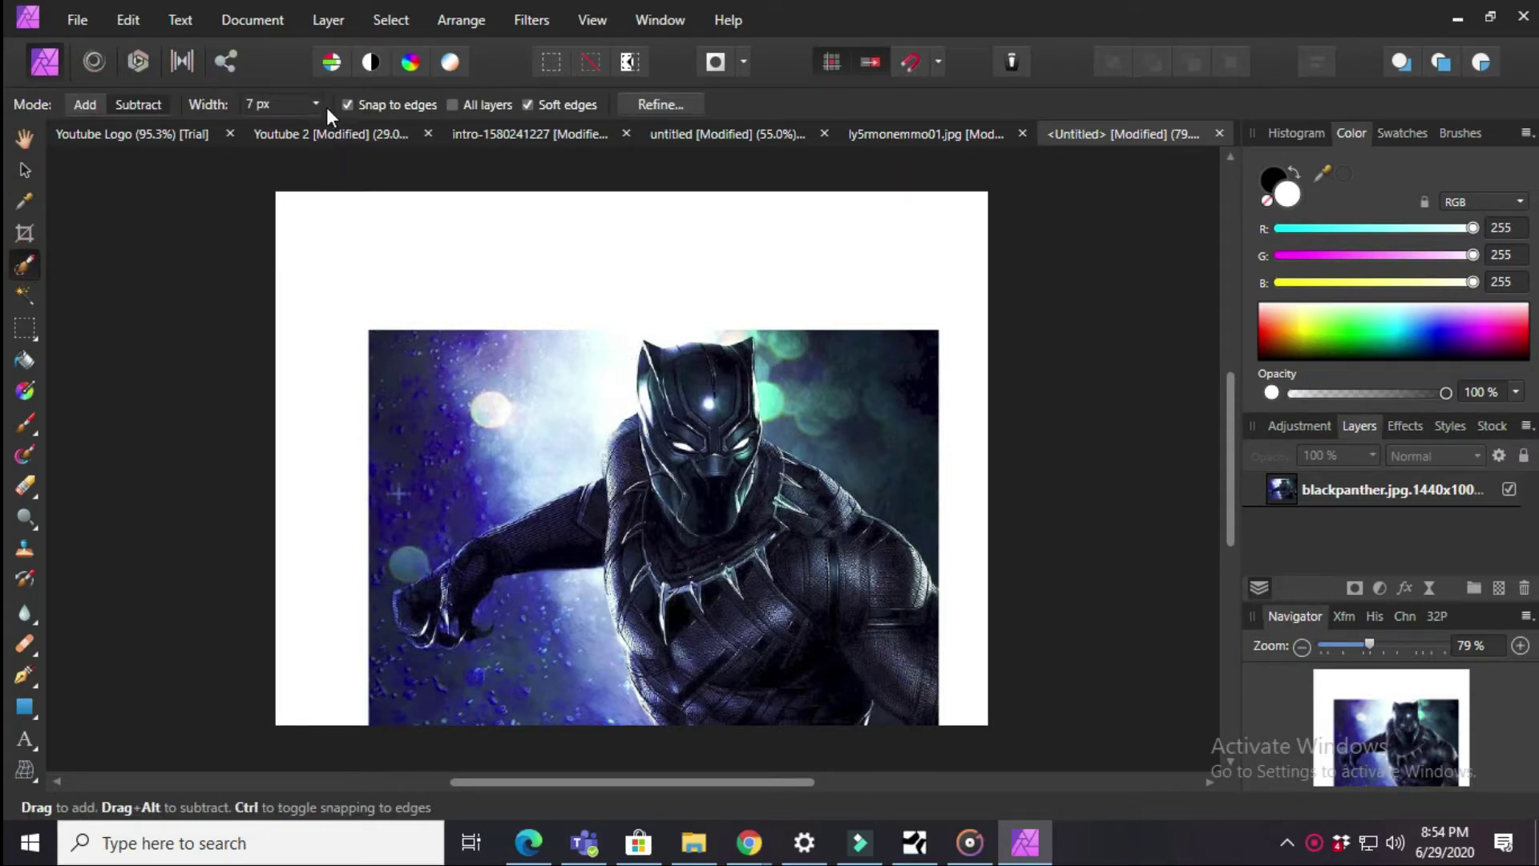
{"action": "left_click_drag", "start_coordinate": [317, 130], "coordinate": [343, 130]}
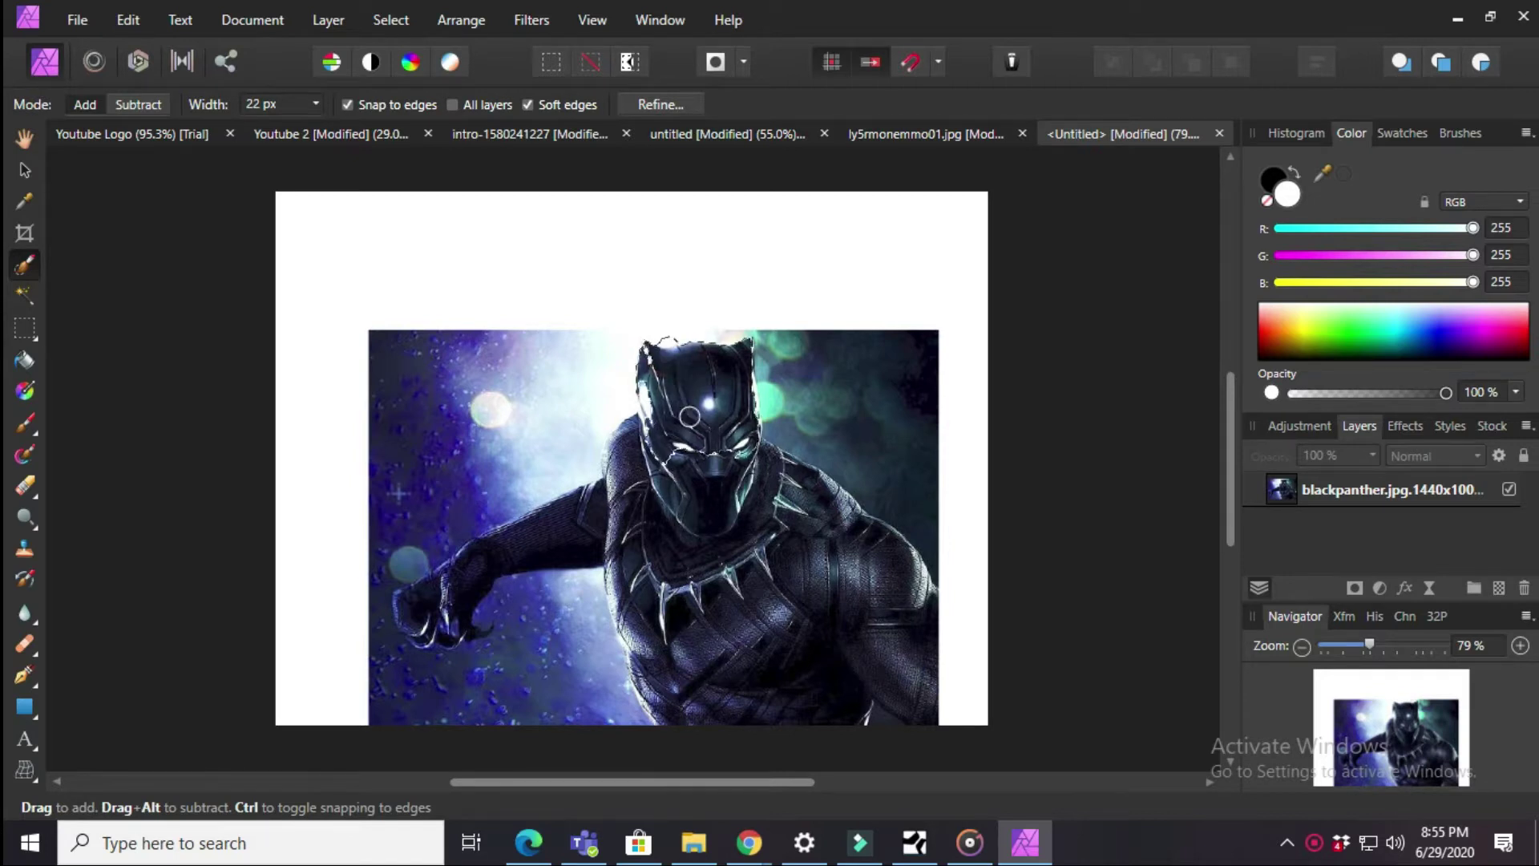
{"action": "mouse_move", "coordinate": [686, 684]}
{"action": "left_mouse_down"}
{"action": "mouse_move", "coordinate": [813, 759]}
{"action": "mouse_move", "coordinate": [836, 699]}
{"action": "mouse_move", "coordinate": [793, 632]}
{"action": "mouse_move", "coordinate": [784, 680]}
{"action": "left_mouse_up"}
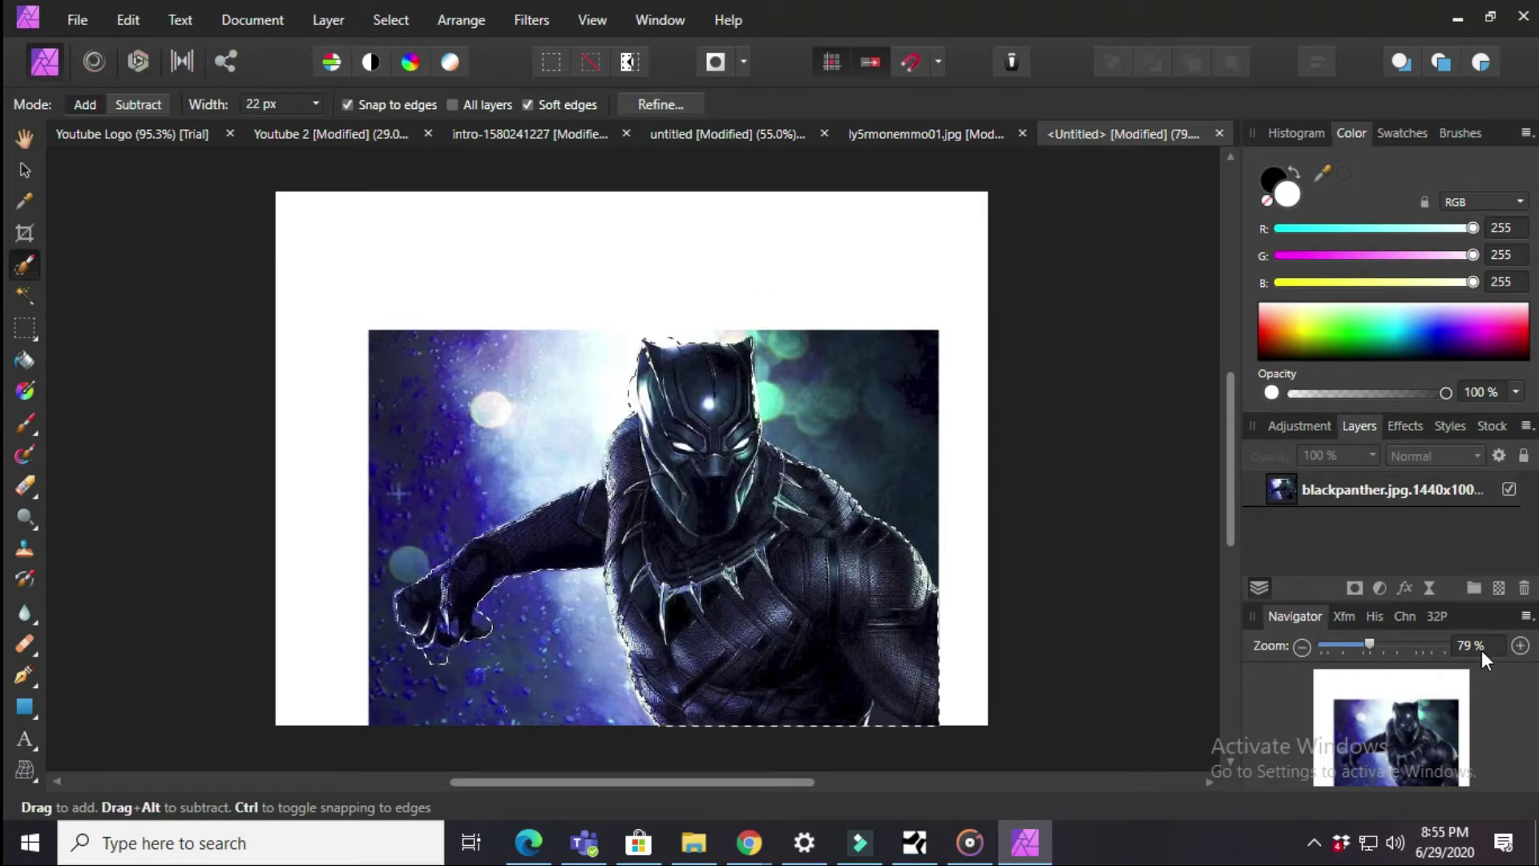
- Zoom in and refine the selection edge around the panther's head, ending with a 10 px brush
{"action": "scroll", "coordinate": [1481, 651], "scroll_direction": "up", "scroll_amount": 10}
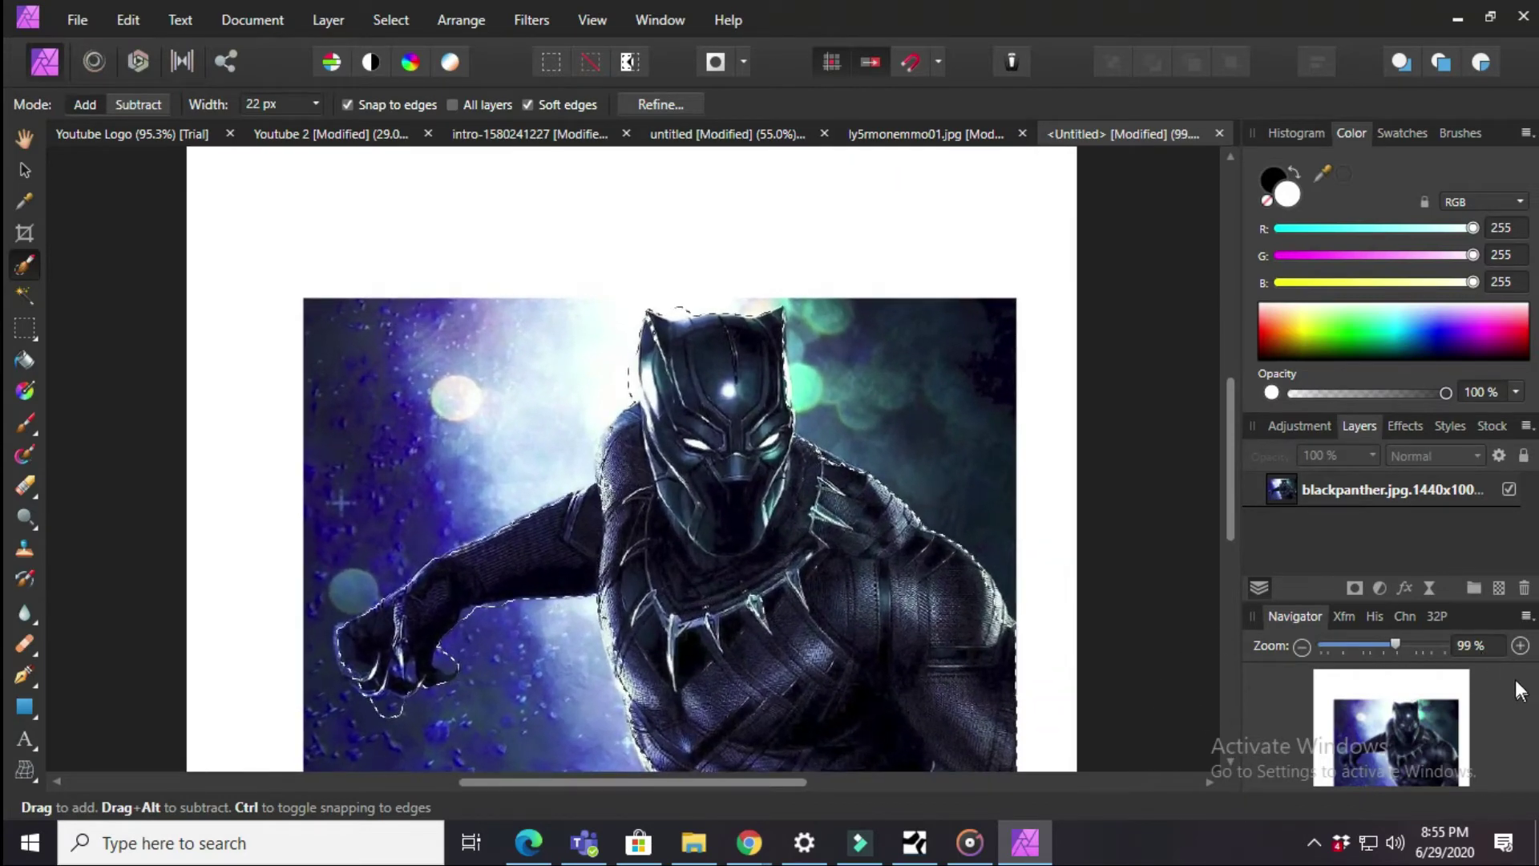
{"action": "scroll", "coordinate": [1478, 646], "scroll_direction": "up", "scroll_amount": 10}
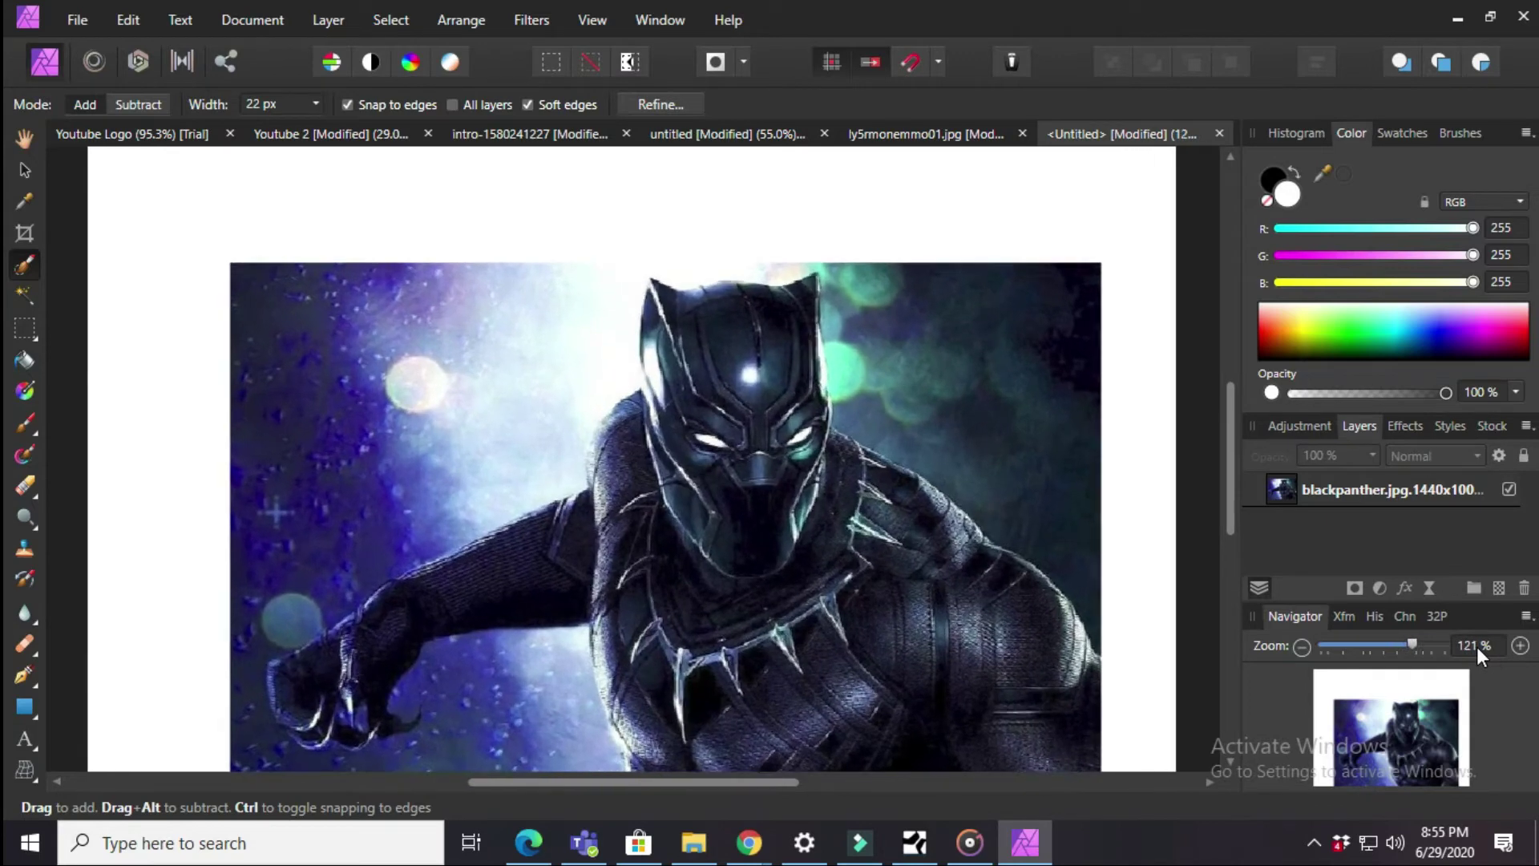
{"action": "scroll", "coordinate": [1478, 646], "scroll_direction": "up", "scroll_amount": 2}
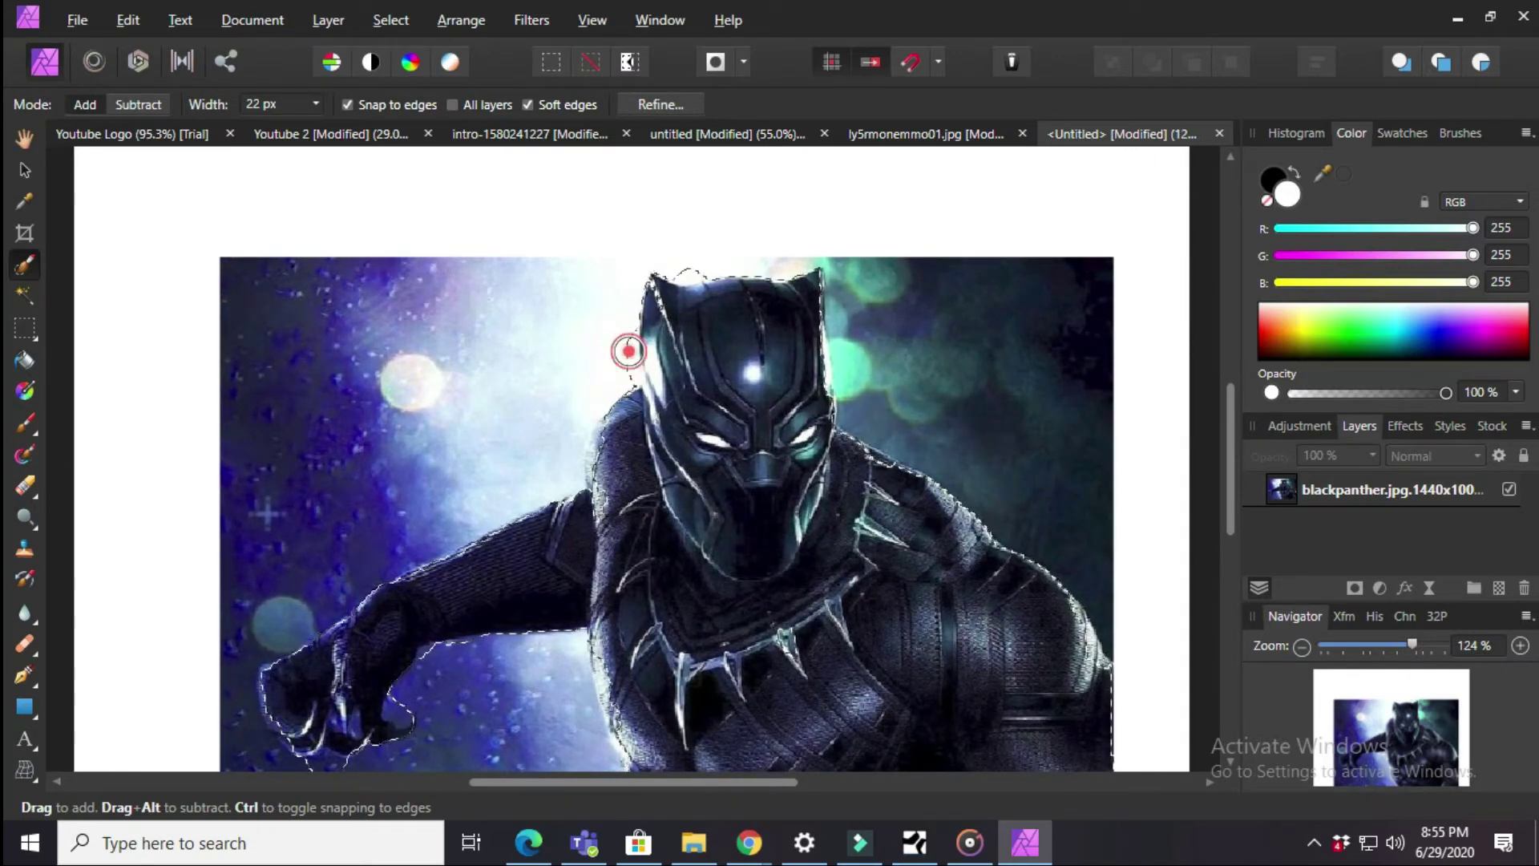
{"action": "left_click", "coordinate": [136, 107]}
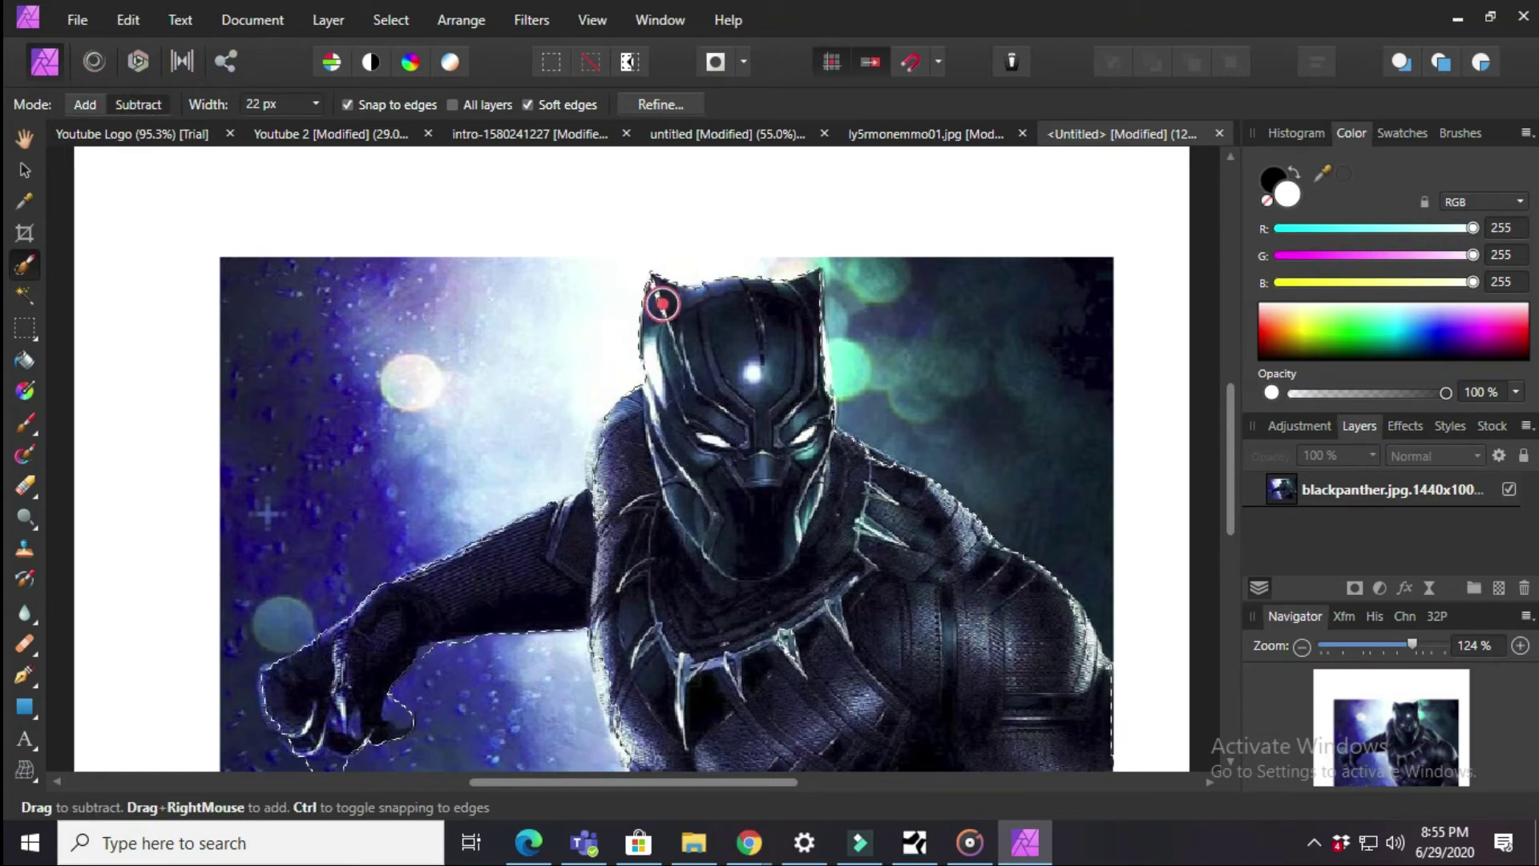
{"action": "left_click", "coordinate": [81, 106]}
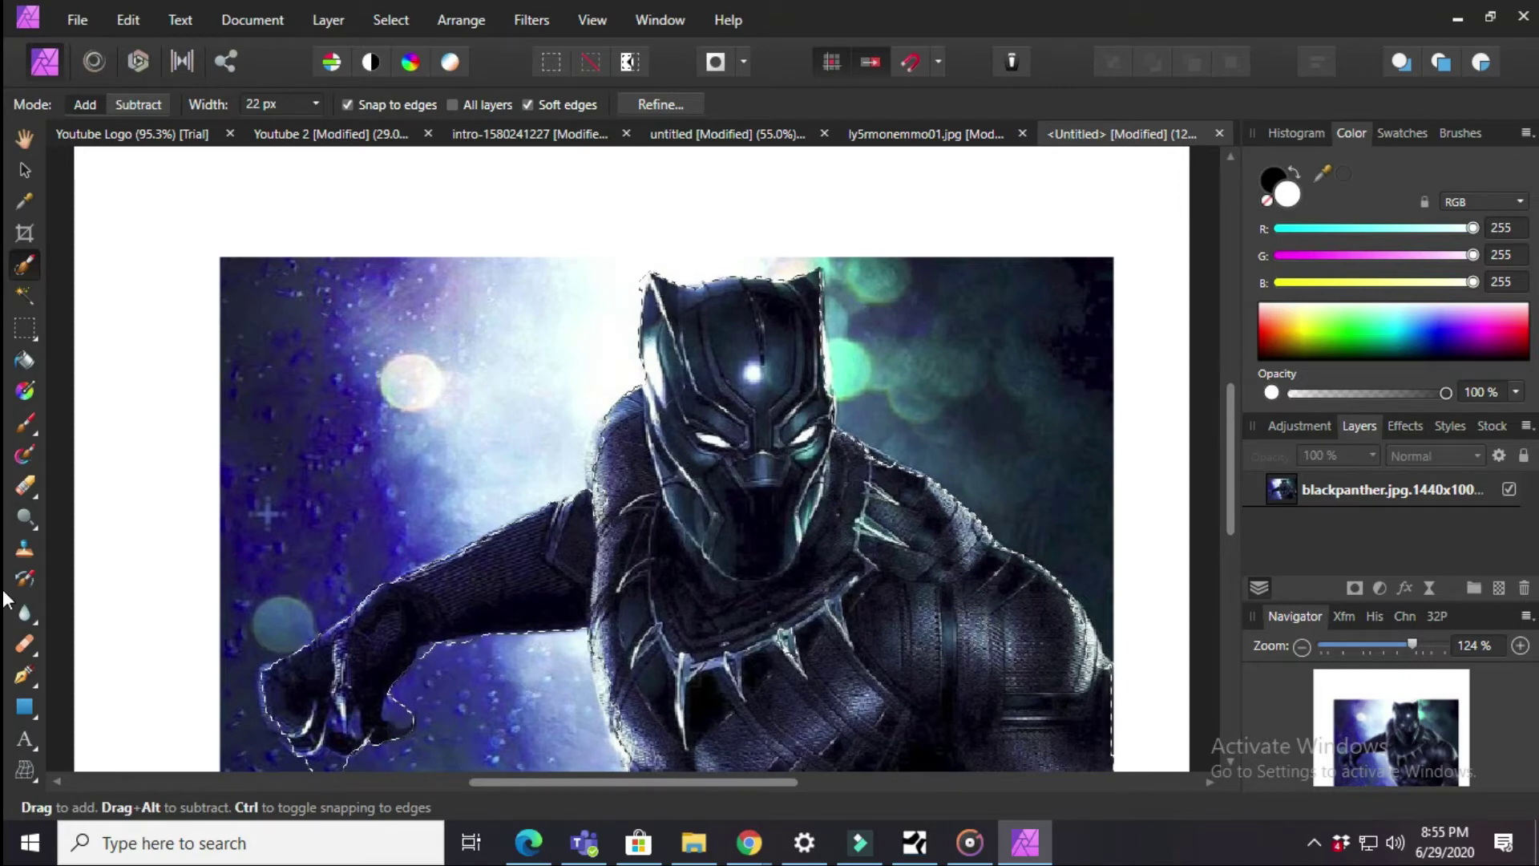
{"action": "scroll", "coordinate": [1468, 639], "scroll_direction": "up", "scroll_amount": 3}
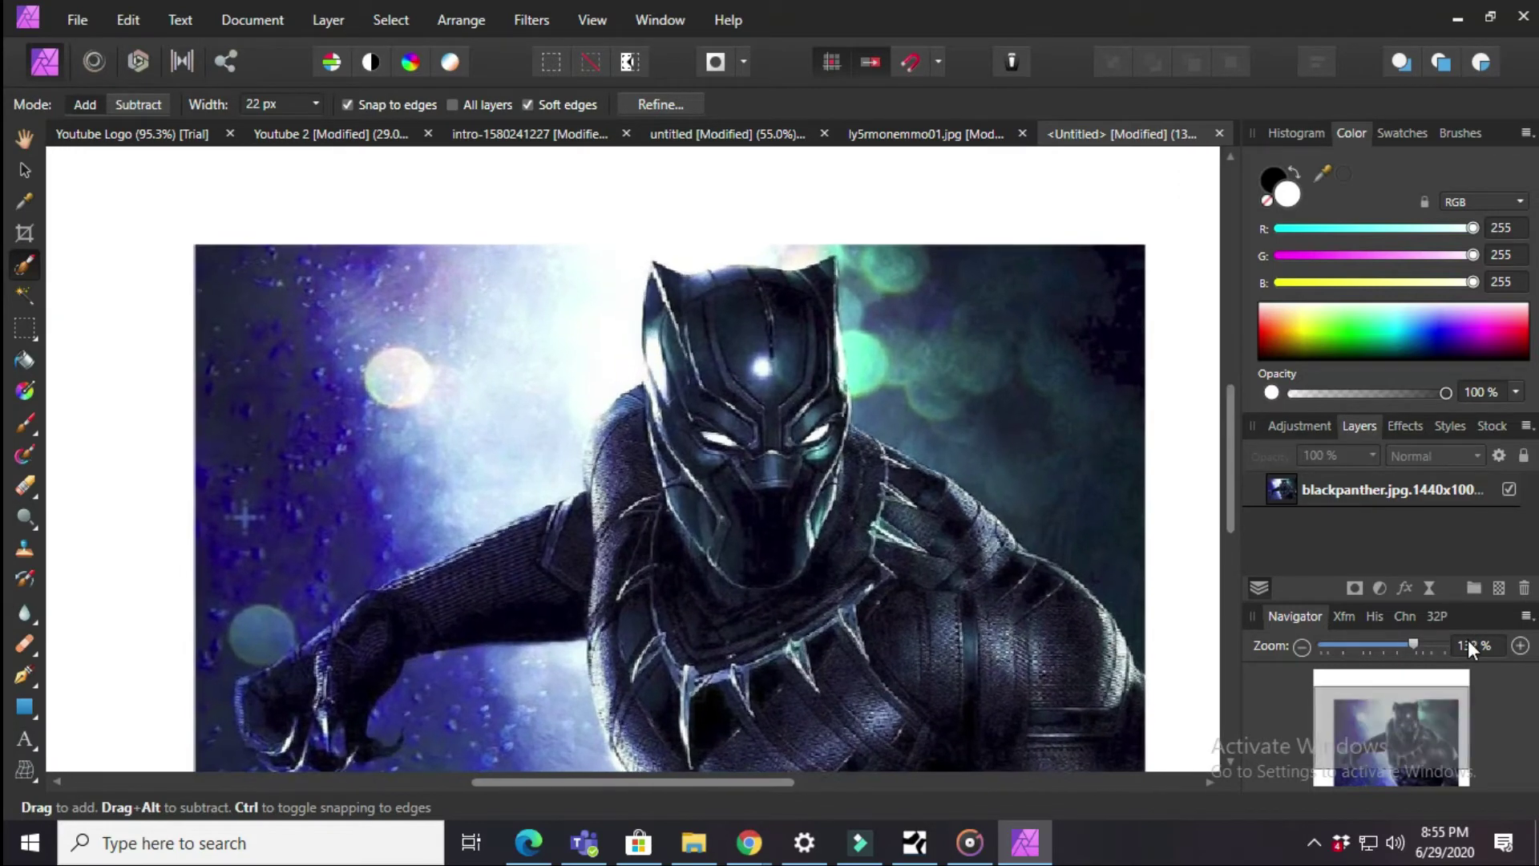
{"action": "scroll", "coordinate": [1474, 646], "scroll_direction": "up", "scroll_amount": 2}
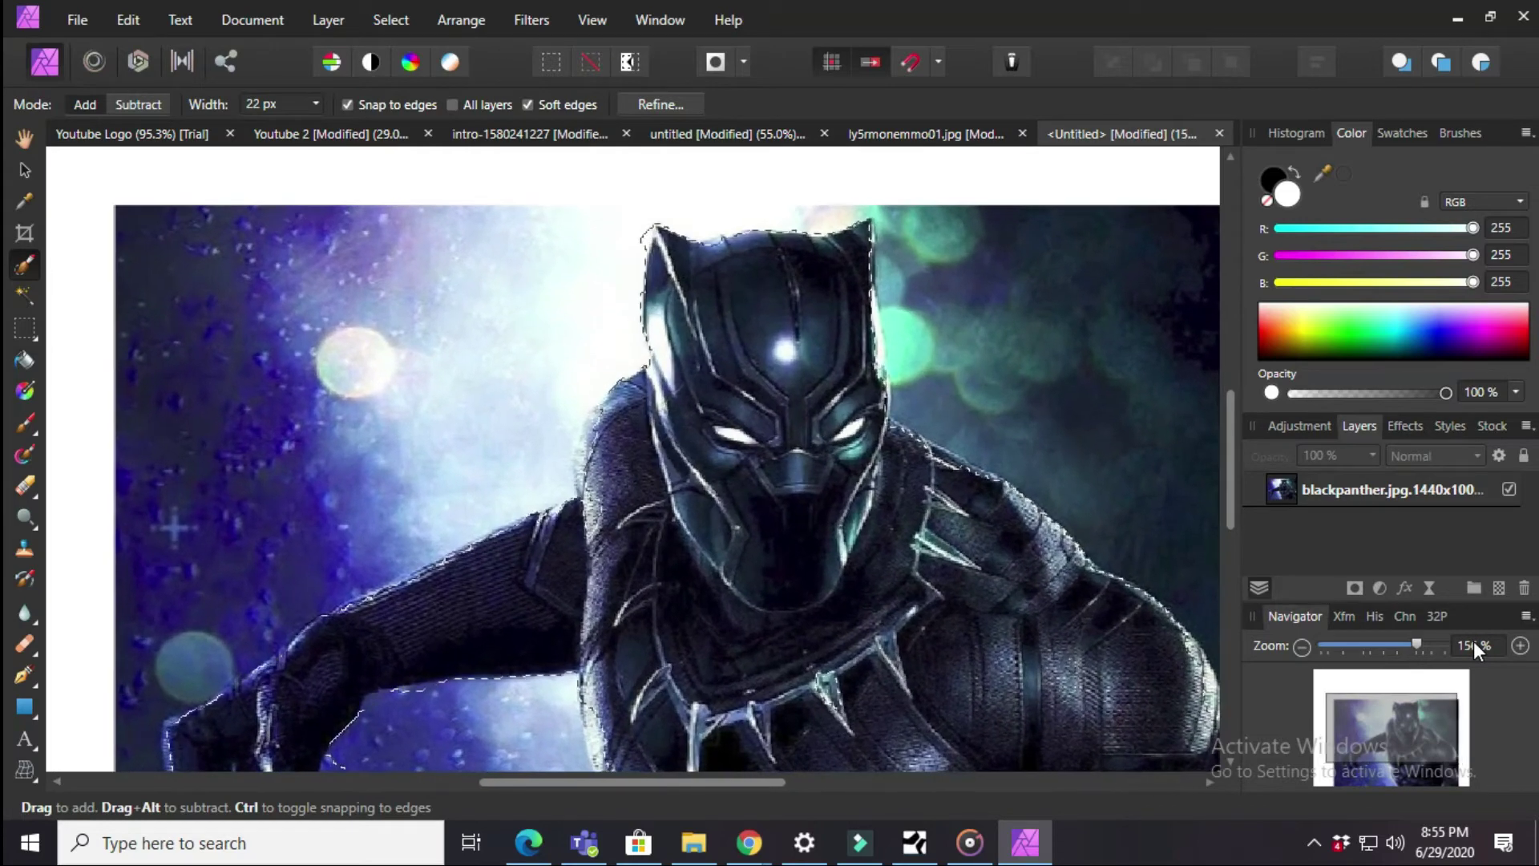
{"action": "left_click", "coordinate": [120, 104]}
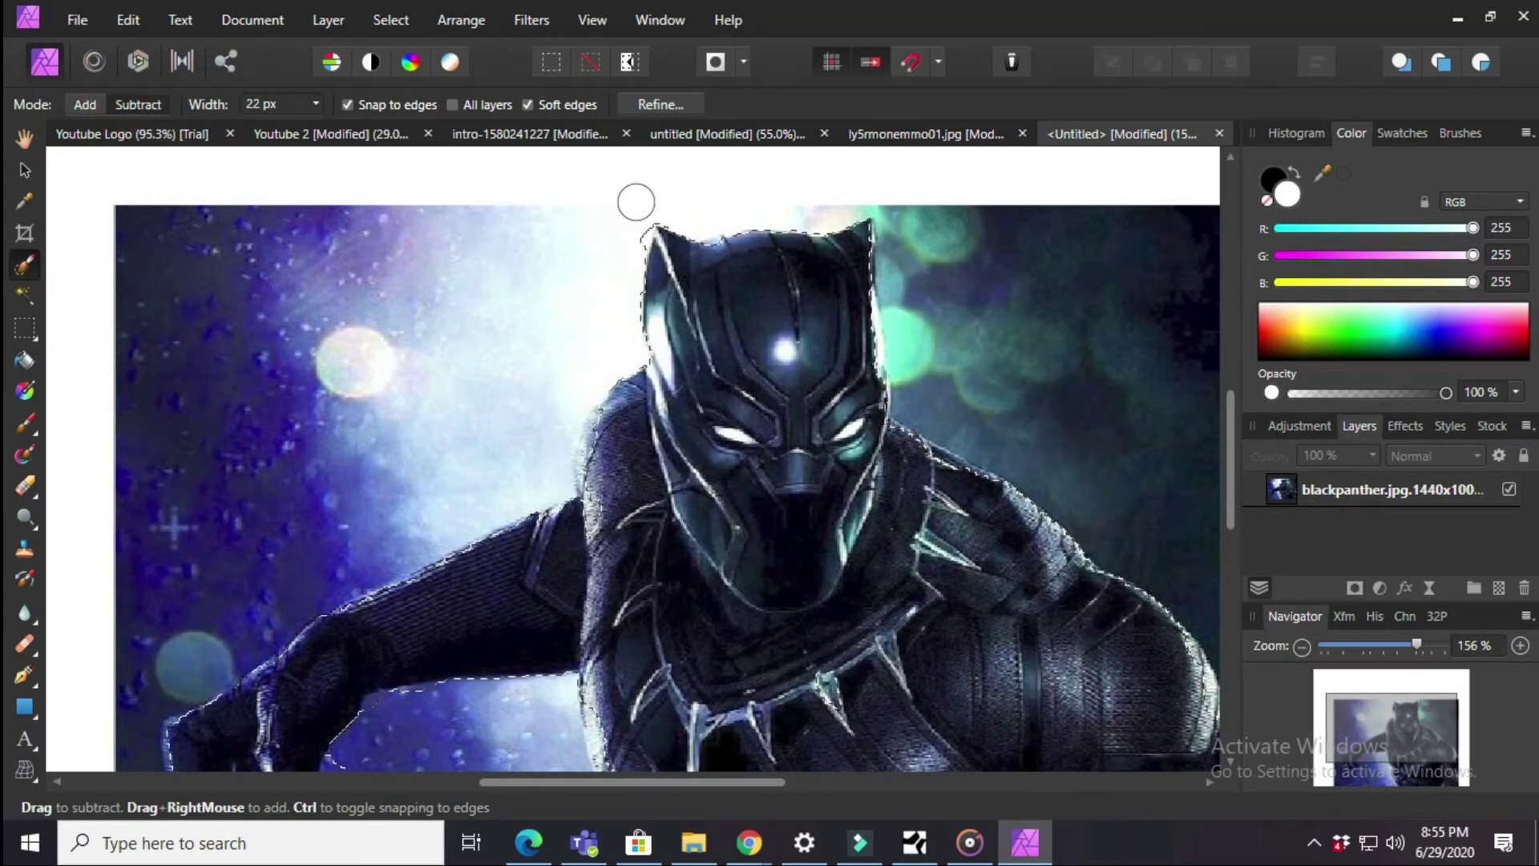
{"action": "key", "text": "bracketleft"}
{"action": "key", "text": "bracketleft"}
{"action": "key", "text": "bracketleft"}
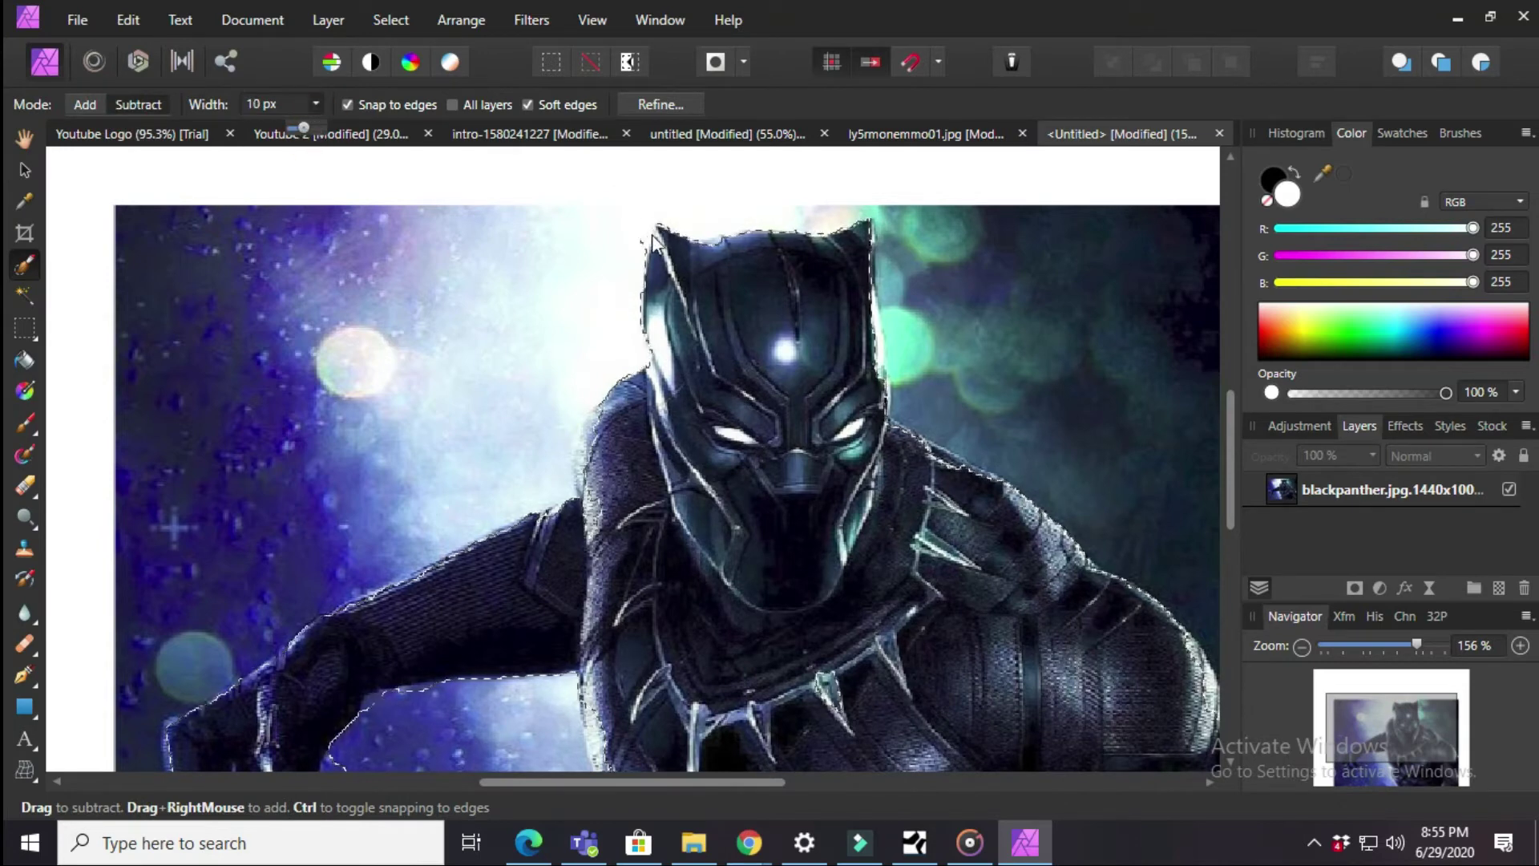
- Extend the selection along shoulders and torso, removing strays below the fist and around the necklace claw
{"action": "left_click", "coordinate": [86, 104]}
{"action": "mouse_move", "coordinate": [599, 385]}
{"action": "left_mouse_down"}
{"action": "mouse_move", "coordinate": [576, 699]}
{"action": "mouse_move", "coordinate": [591, 532]}
{"action": "mouse_move", "coordinate": [641, 683]}
{"action": "left_mouse_up"}
{"action": "scroll", "coordinate": [577, 696], "scroll_direction": "down", "scroll_amount": 3}
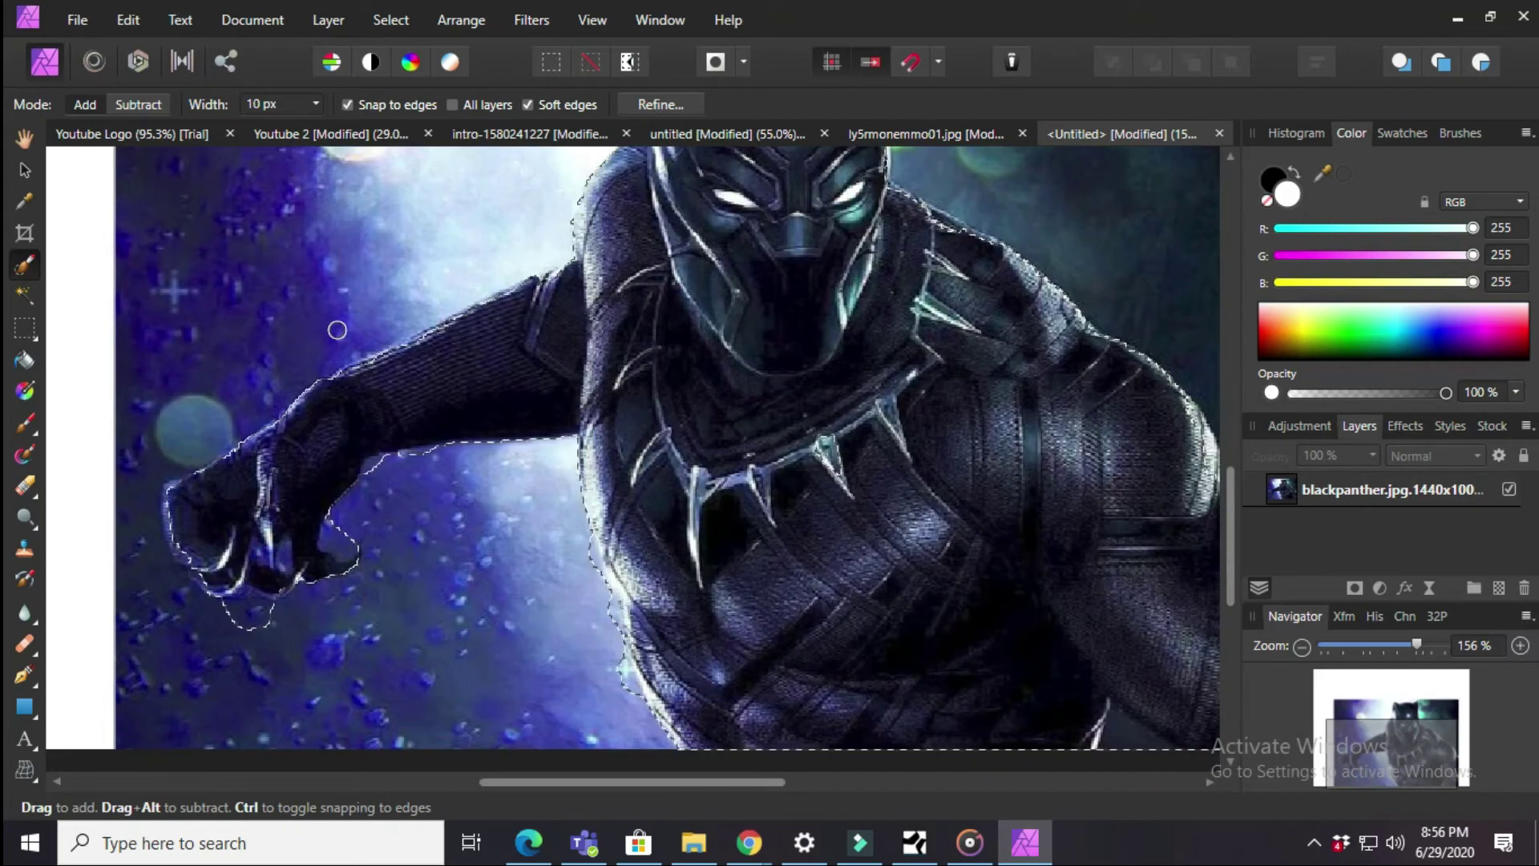
{"action": "key", "text": "alt"}
{"action": "mouse_move", "coordinate": [425, 451]}
{"action": "left_mouse_down"}
{"action": "mouse_move", "coordinate": [382, 461]}
{"action": "mouse_move", "coordinate": [330, 537]}
{"action": "mouse_move", "coordinate": [241, 610]}
{"action": "left_mouse_up"}
{"action": "mouse_move", "coordinate": [833, 445]}
{"action": "left_mouse_down"}
{"action": "mouse_move", "coordinate": [831, 481]}
{"action": "mouse_move", "coordinate": [810, 430]}
{"action": "left_mouse_up"}
{"action": "key", "text": "ctrl+z"}
{"action": "left_click_drag", "start_coordinate": [938, 213], "coordinate": [1032, 278]}
{"action": "scroll", "coordinate": [1032, 277], "scroll_direction": "down", "scroll_amount": 3}
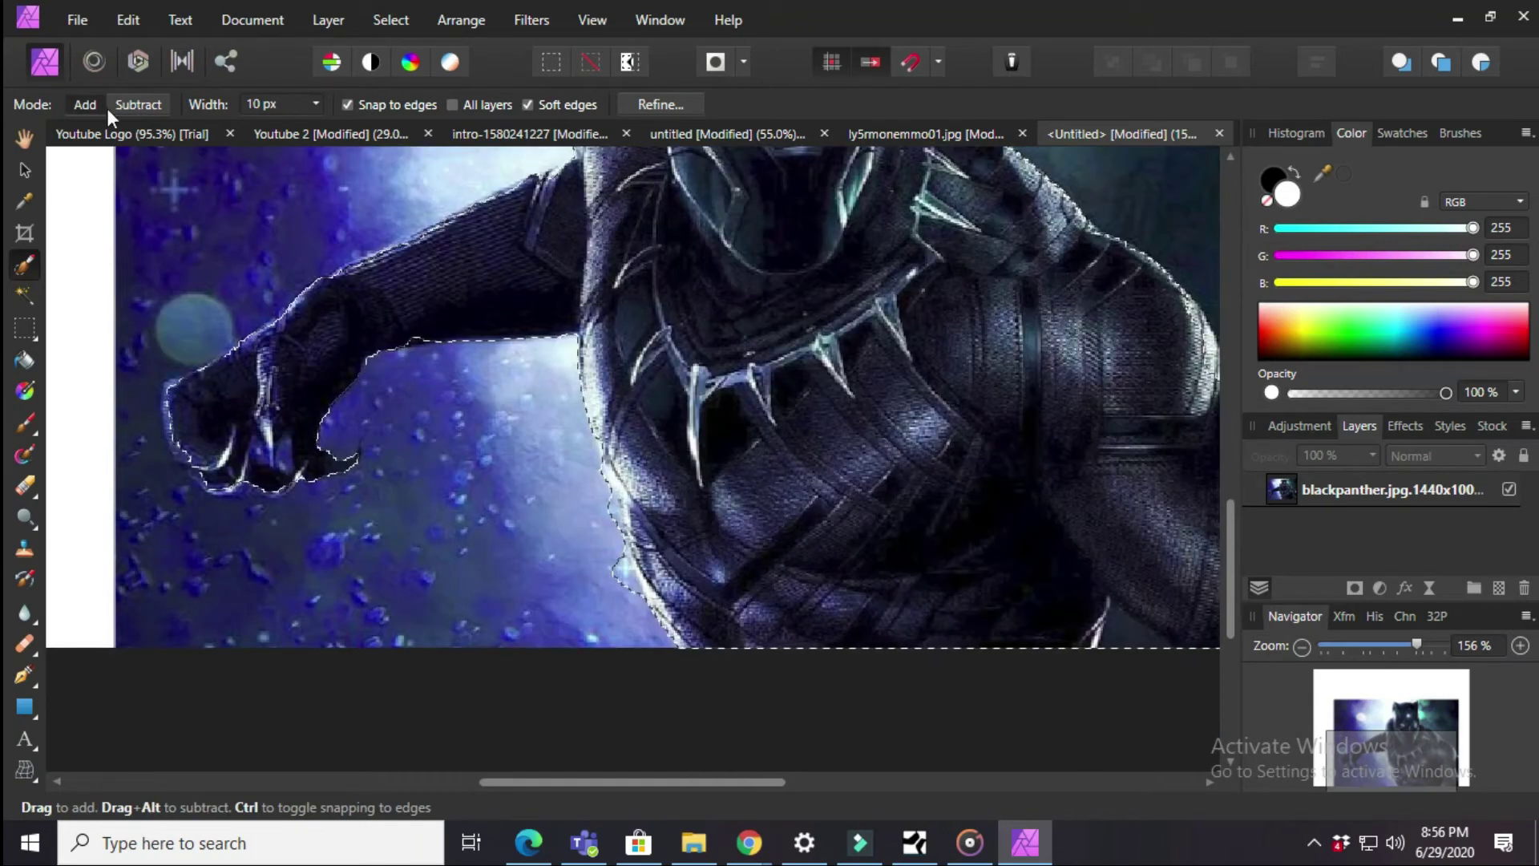
- Narrow the brush to 4 px and trim excess selection along the image's bottom edge
{"action": "left_click", "coordinate": [139, 104]}
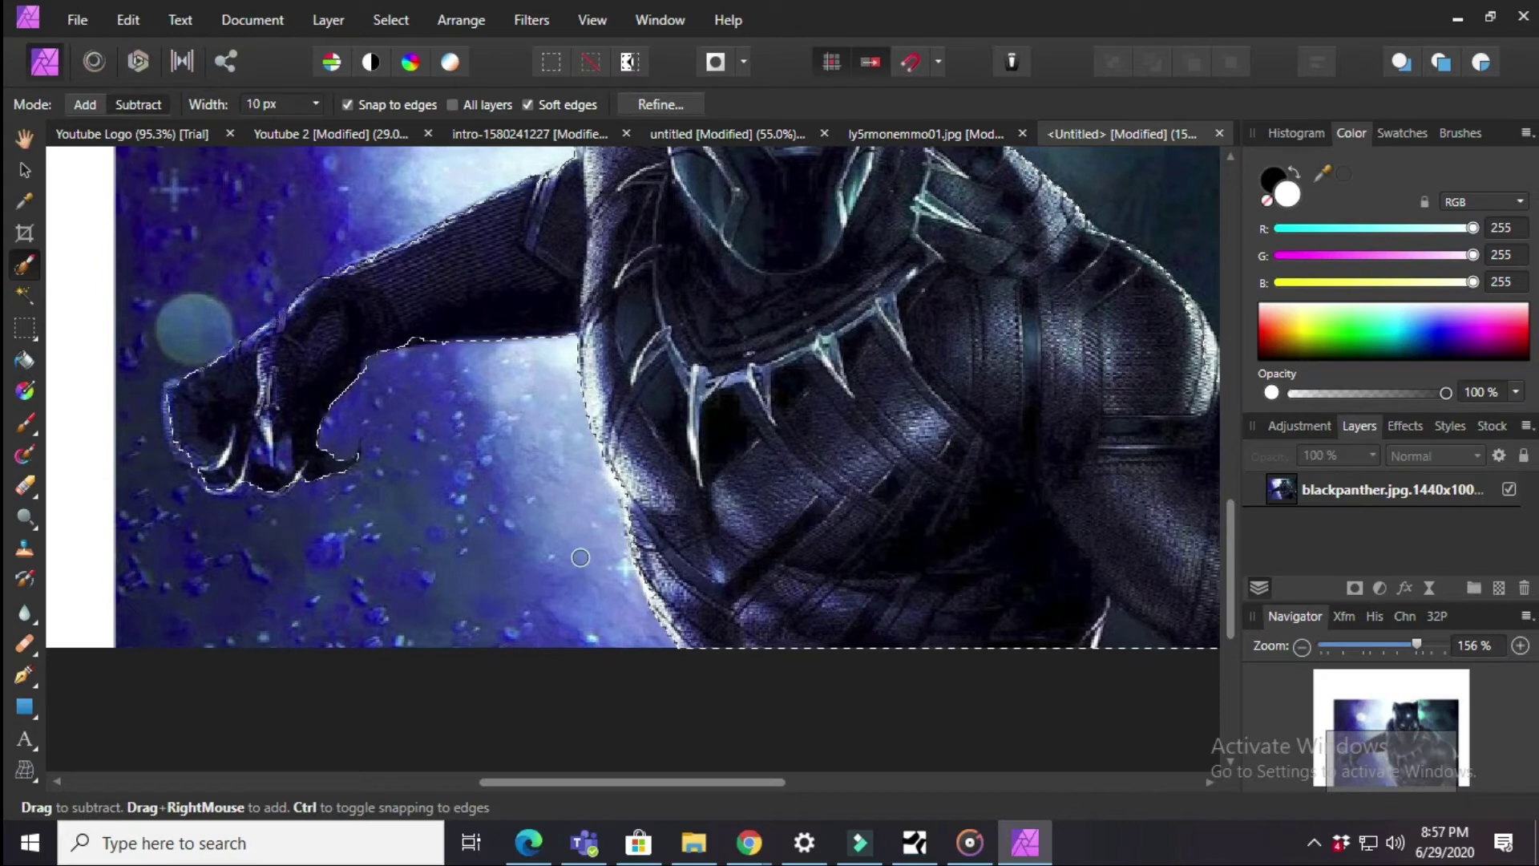
{"action": "scroll", "coordinate": [1467, 648], "scroll_direction": "up", "scroll_amount": 3}
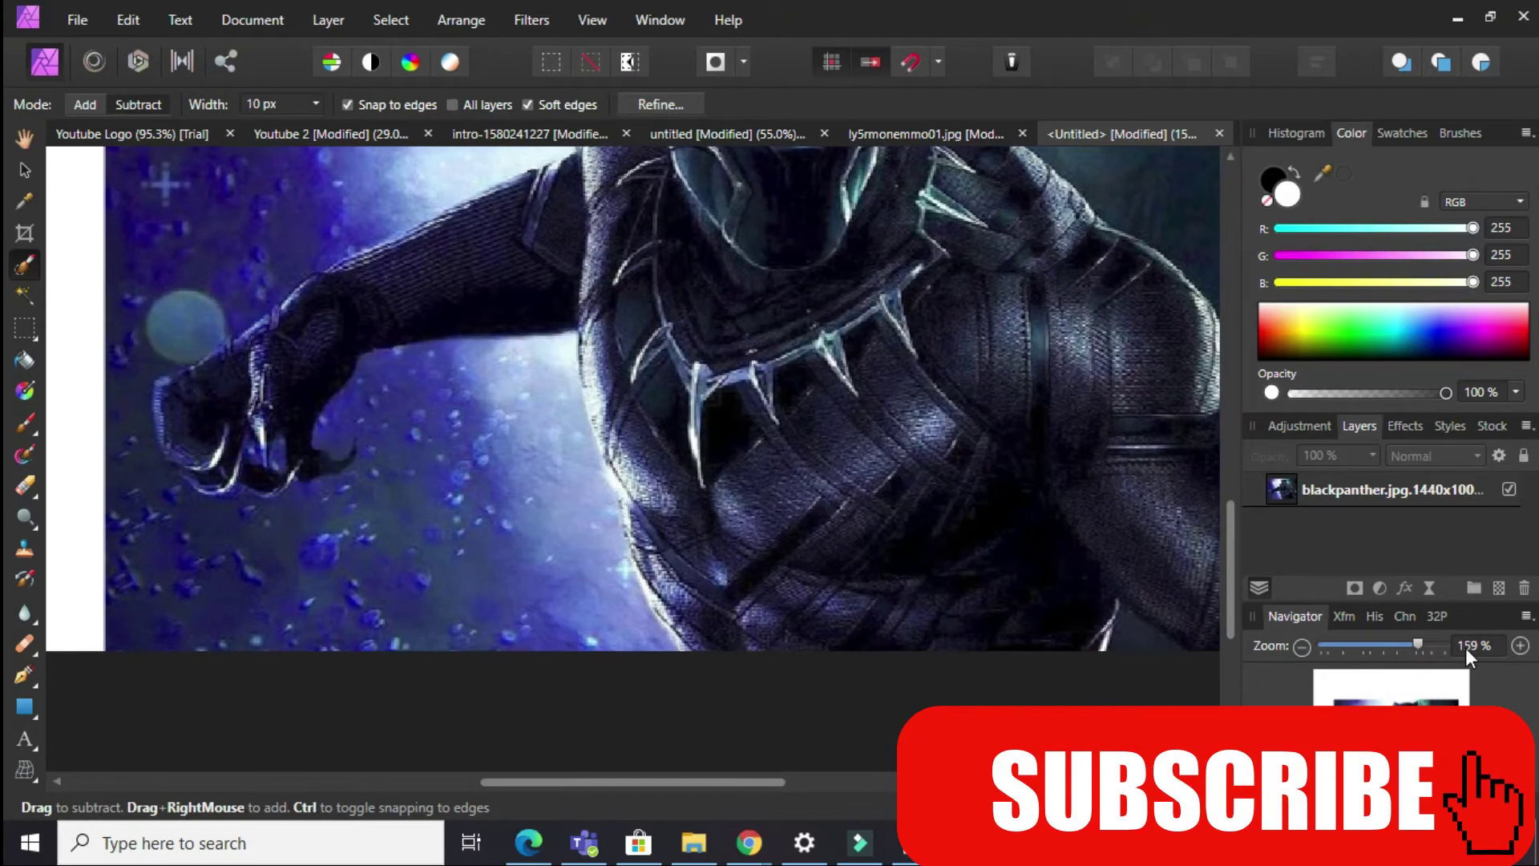
{"action": "scroll", "coordinate": [1466, 648], "scroll_direction": "up", "scroll_amount": 3}
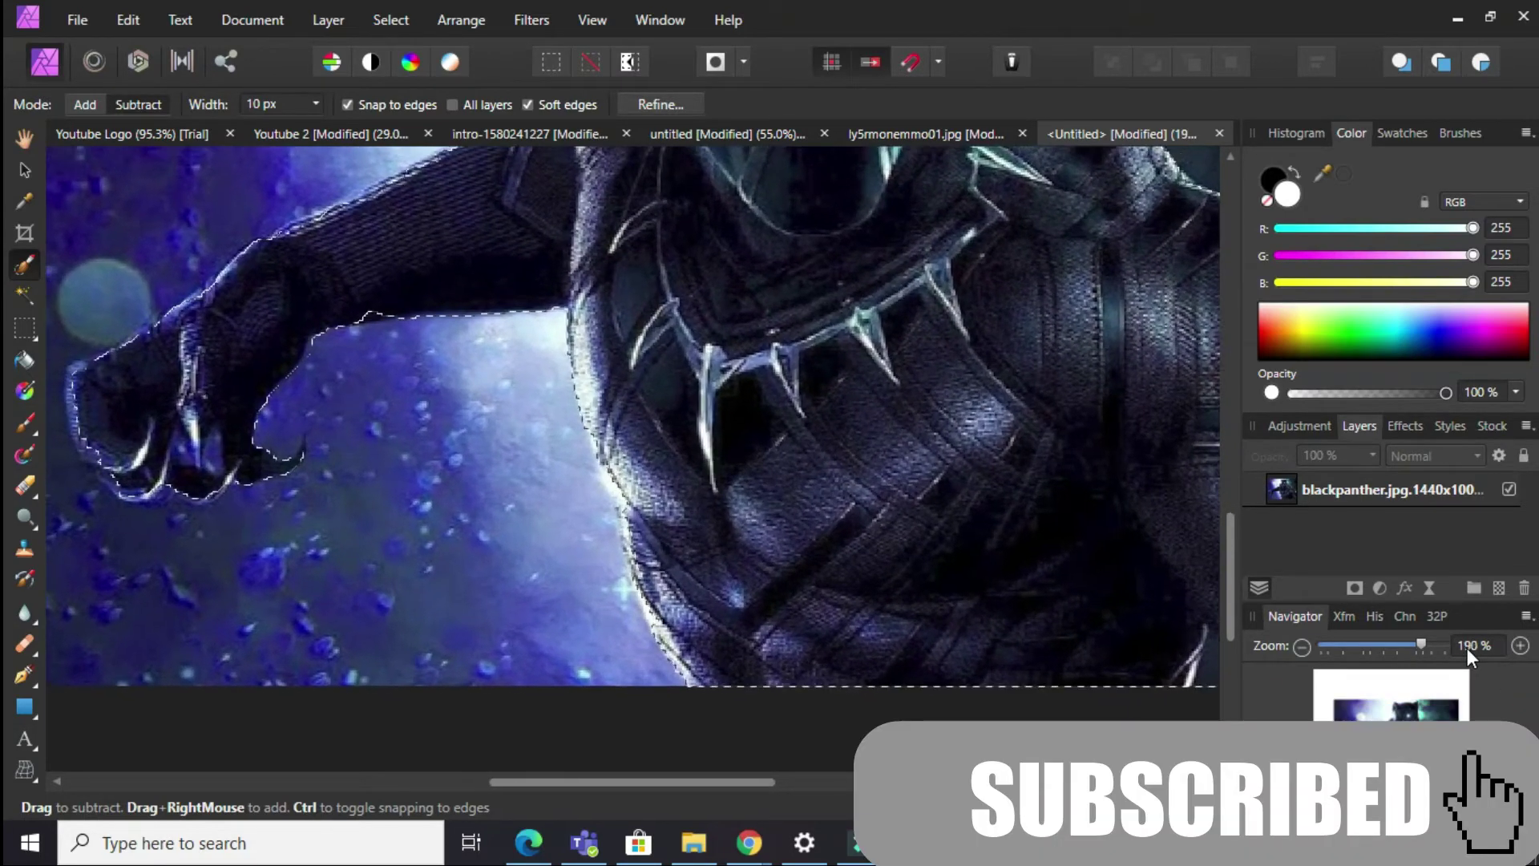
{"action": "left_click_drag", "start_coordinate": [317, 105], "coordinate": [306, 133]}
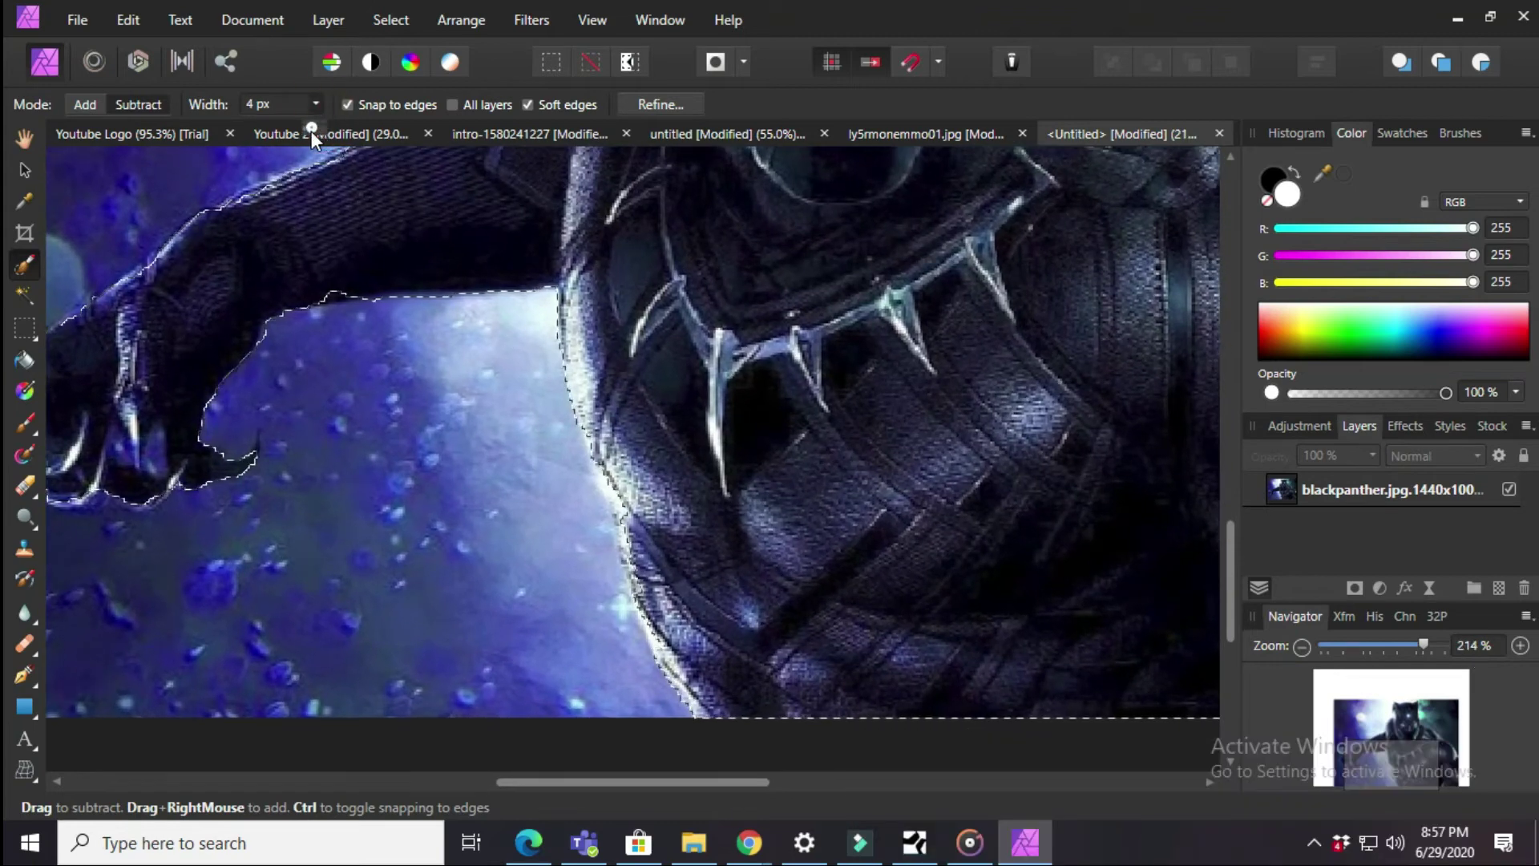
{"action": "left_click", "coordinate": [87, 105]}
{"action": "left_click", "coordinate": [139, 106]}
{"action": "left_click_drag", "start_coordinate": [634, 782], "coordinate": [796, 782]}
{"action": "left_click_drag", "start_coordinate": [859, 705], "coordinate": [843, 696]}
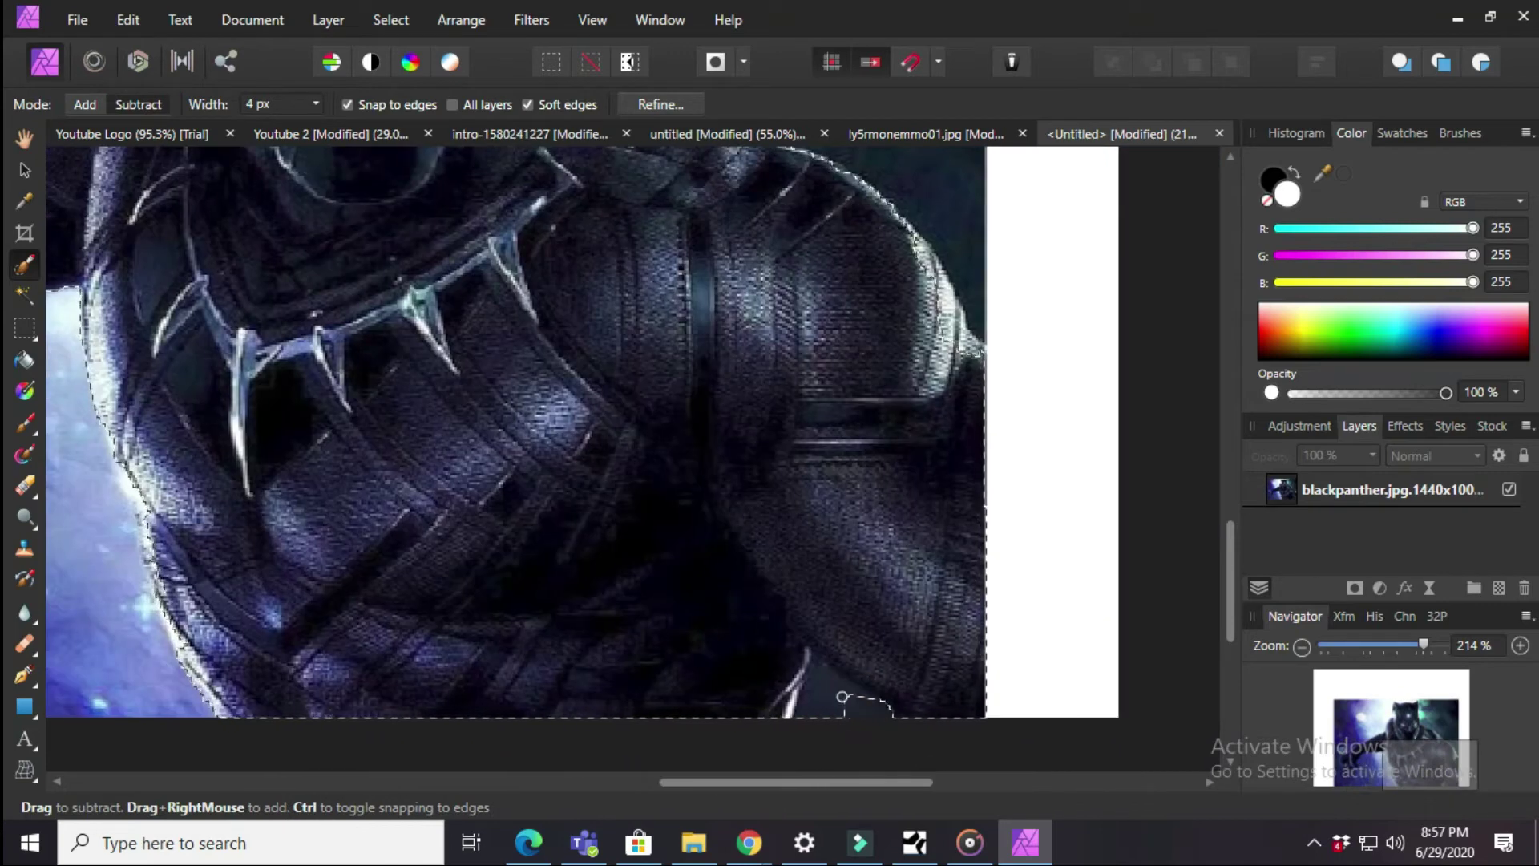
{"action": "left_click", "coordinate": [86, 104]}
{"action": "left_click", "coordinate": [139, 105]}
{"action": "left_click_drag", "start_coordinate": [812, 653], "coordinate": [836, 679]}
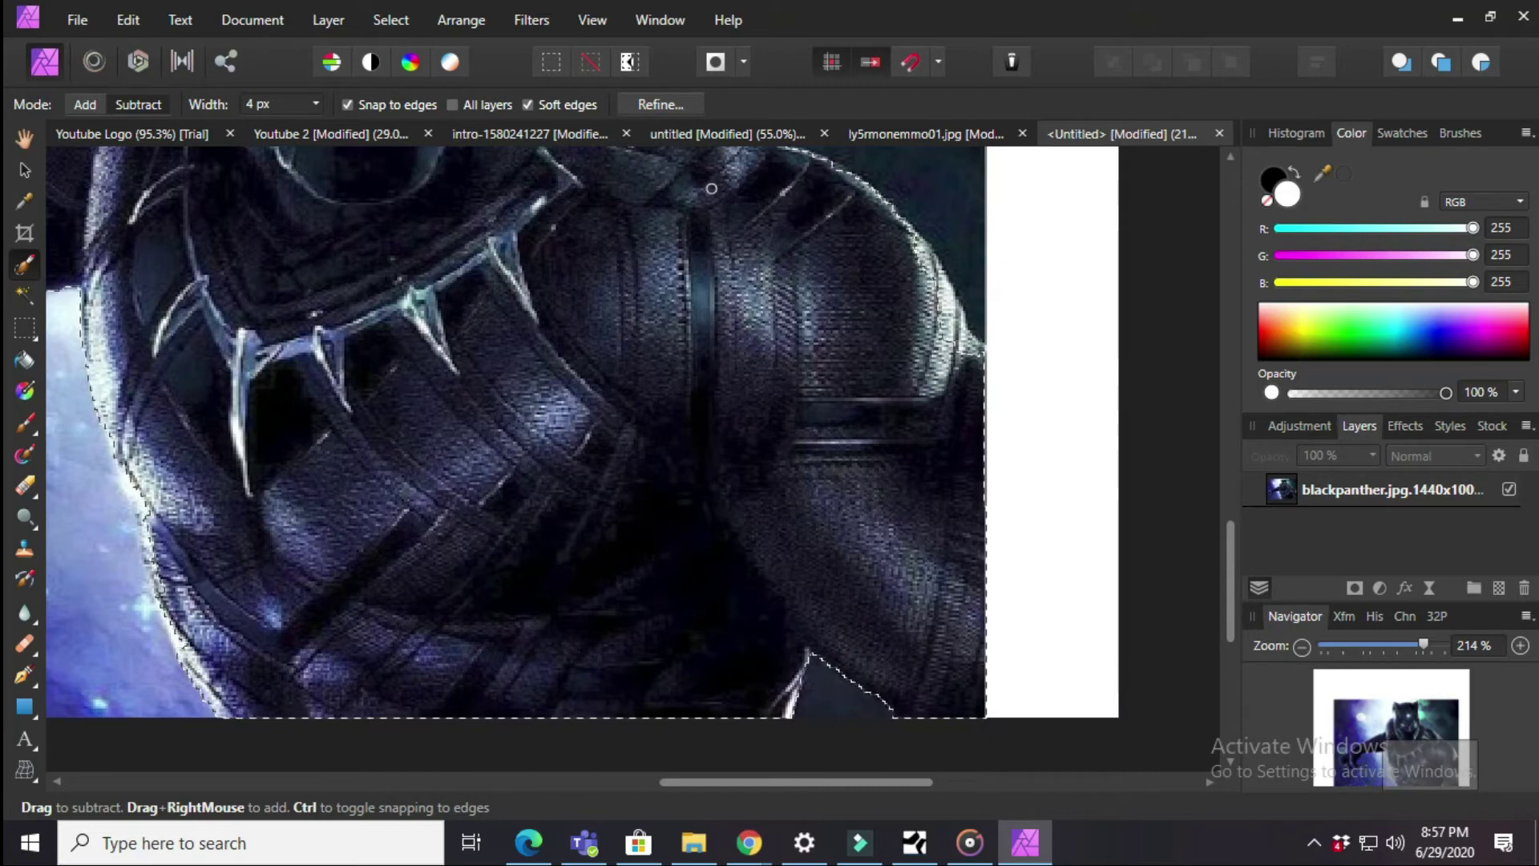
{"action": "left_click", "coordinate": [86, 105]}
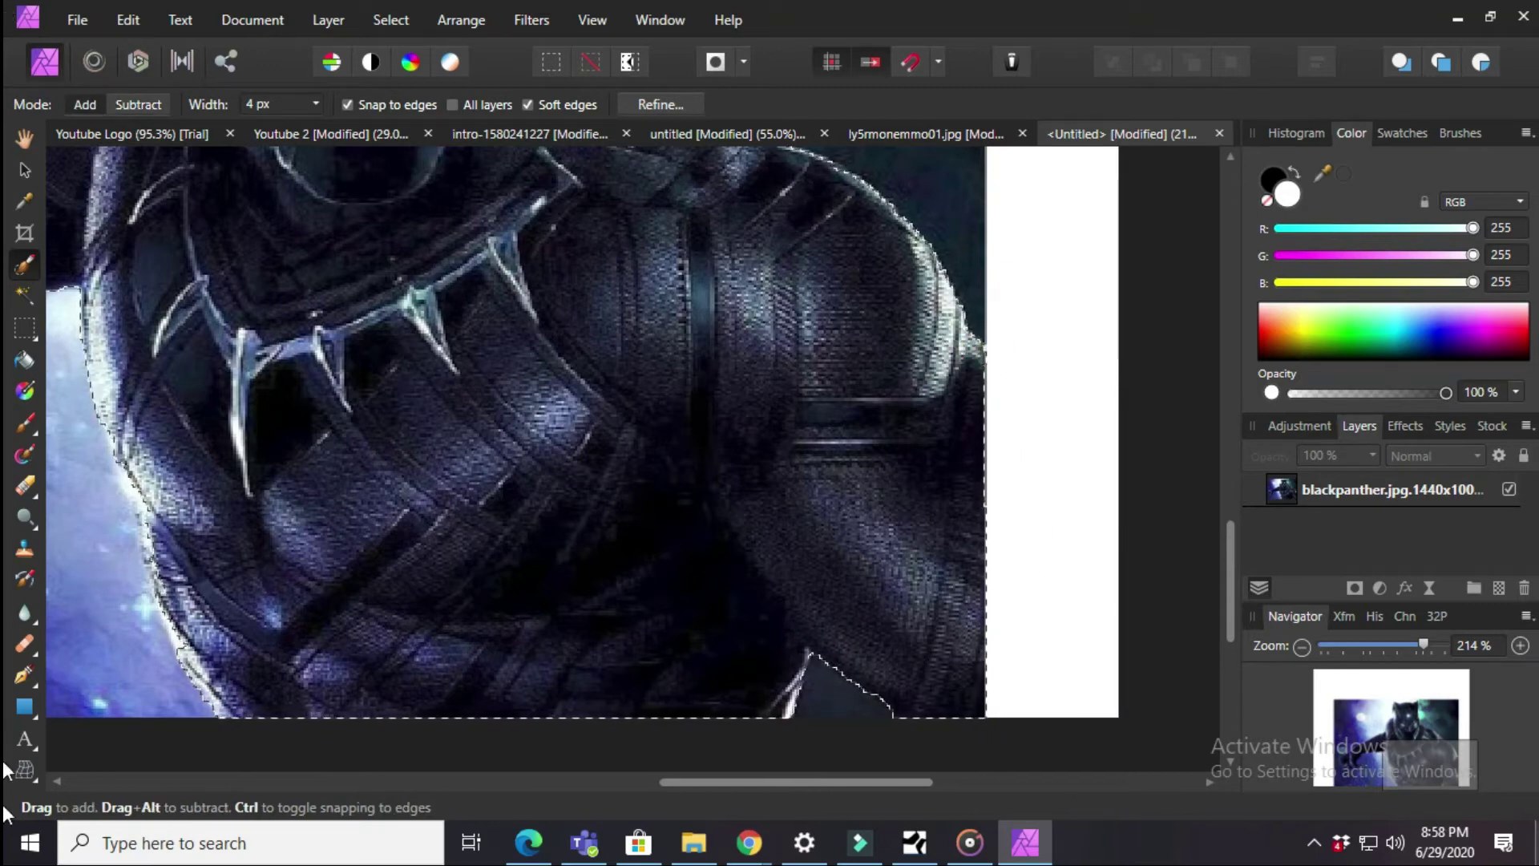
{"action": "scroll", "coordinate": [1466, 647], "scroll_direction": "down", "scroll_amount": 2}
- Apply Refine Selection with Output set to New layer, cutting the panther out
{"action": "left_click_drag", "start_coordinate": [1416, 647], "coordinate": [1366, 658]}
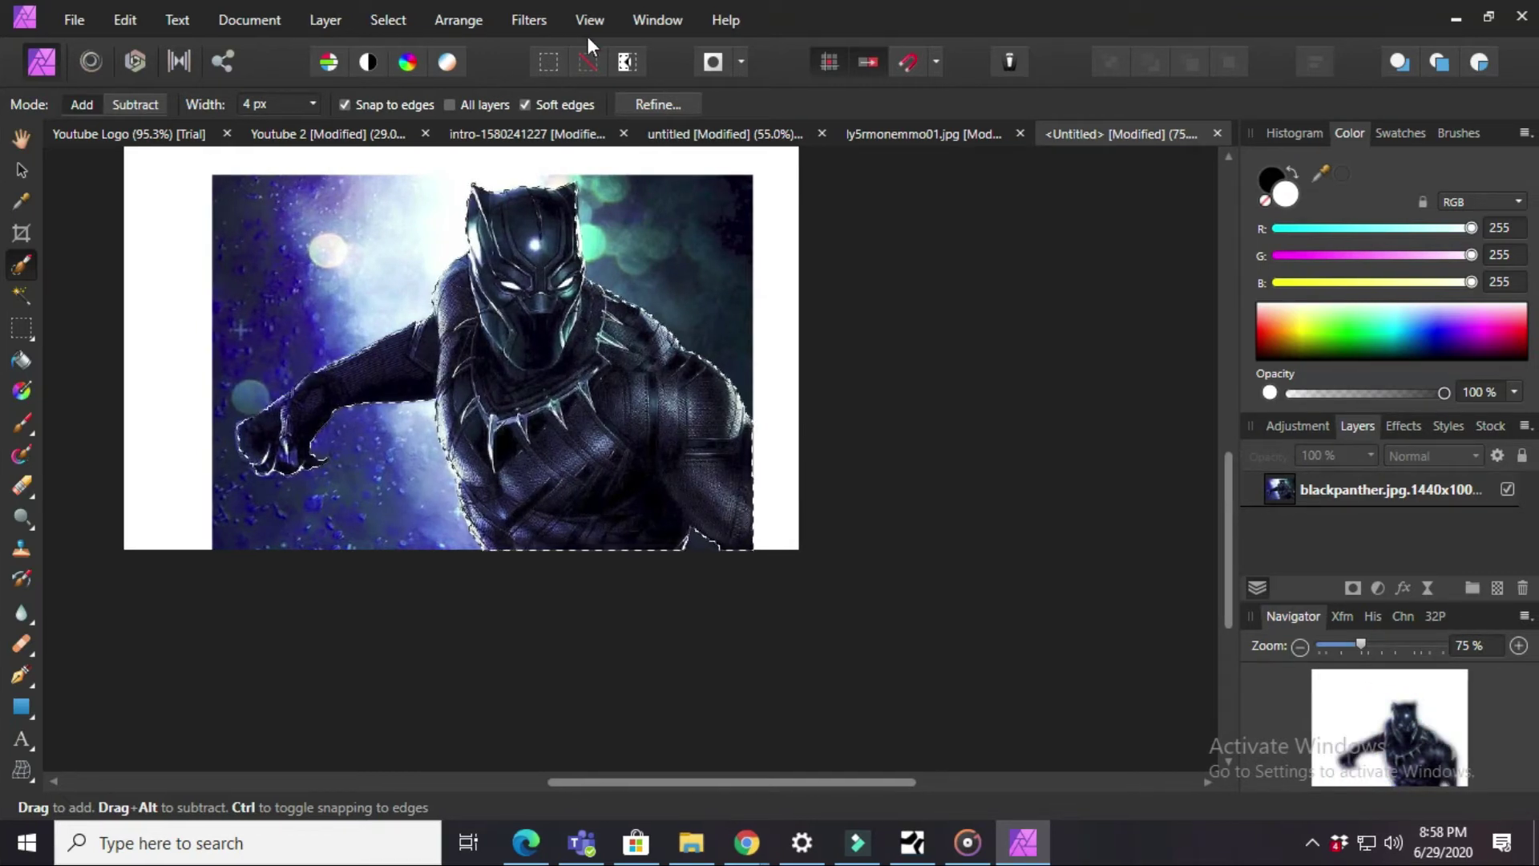
{"action": "left_click", "coordinate": [681, 105]}
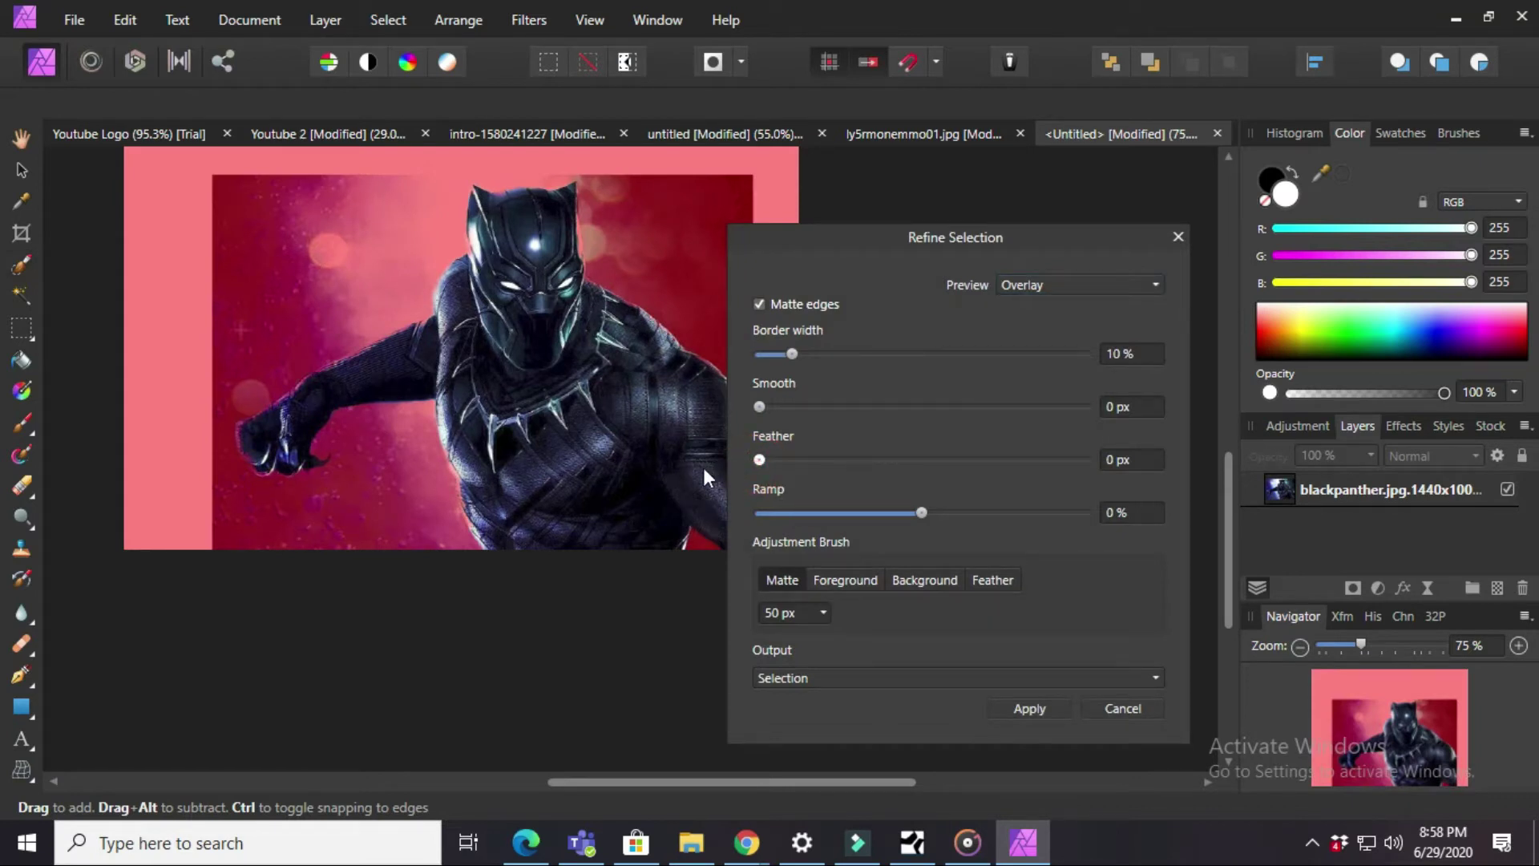
{"action": "left_click", "coordinate": [1001, 682]}
{"action": "left_click", "coordinate": [967, 747]}
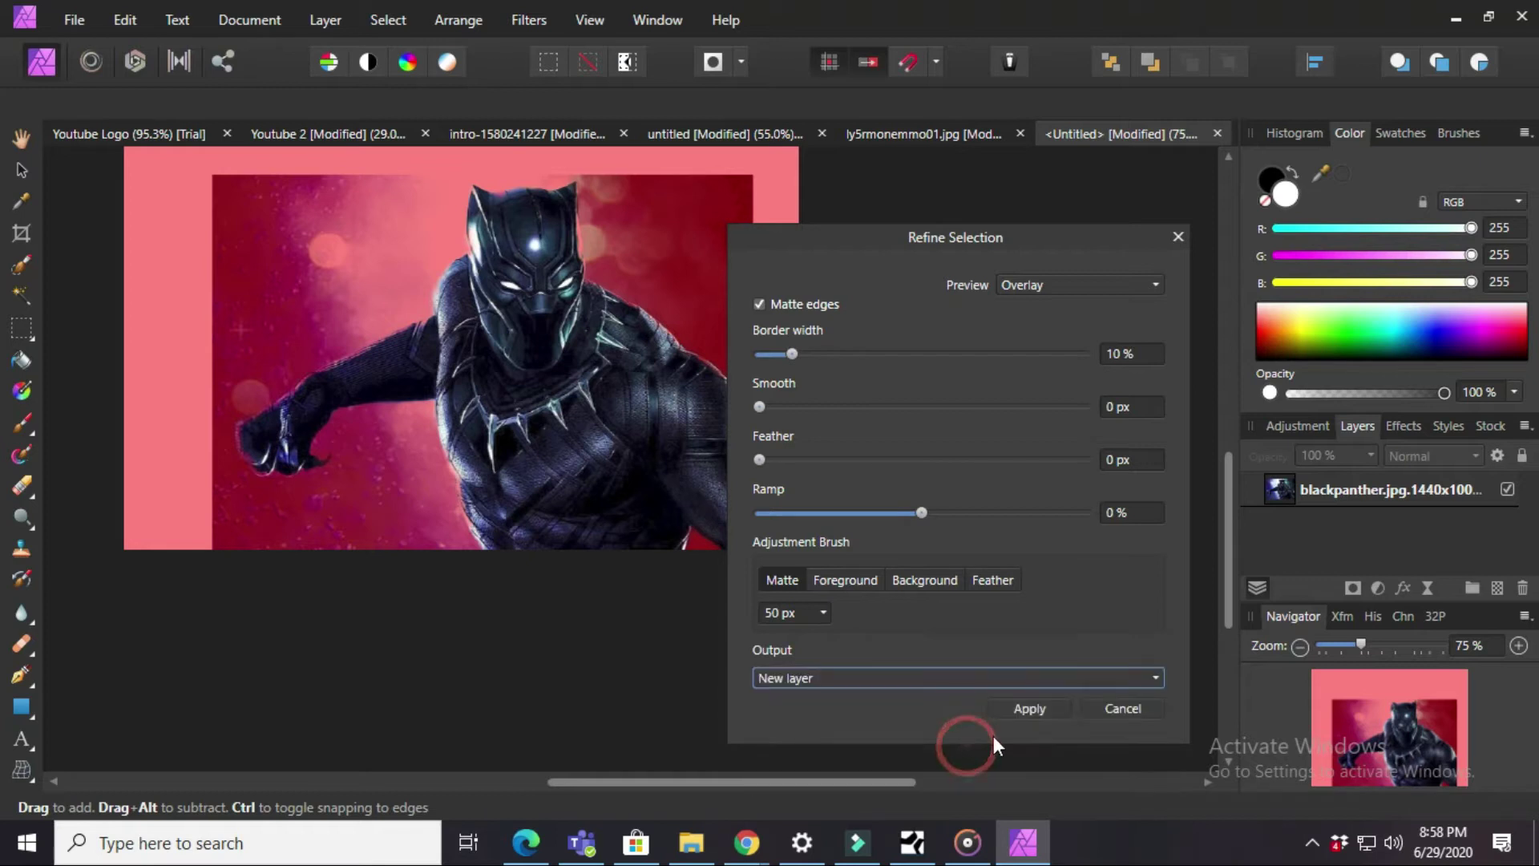
{"action": "left_click", "coordinate": [1019, 712]}
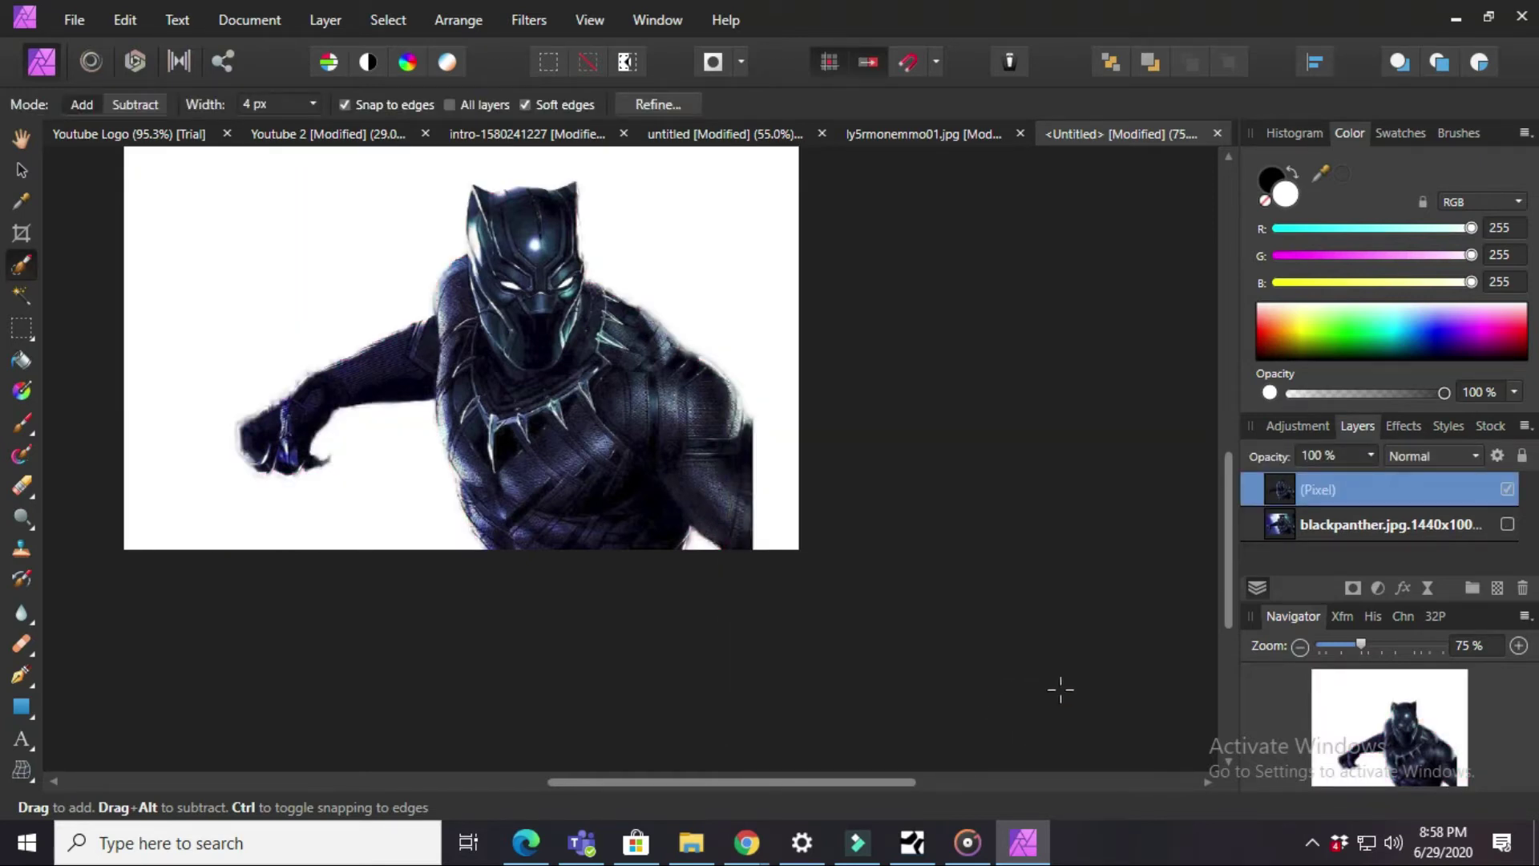
- Delete the original blackpanther.jpg layer and duplicate the cut-out Pixel layer with Ctrl+J
{"action": "left_click", "coordinate": [1298, 530]}
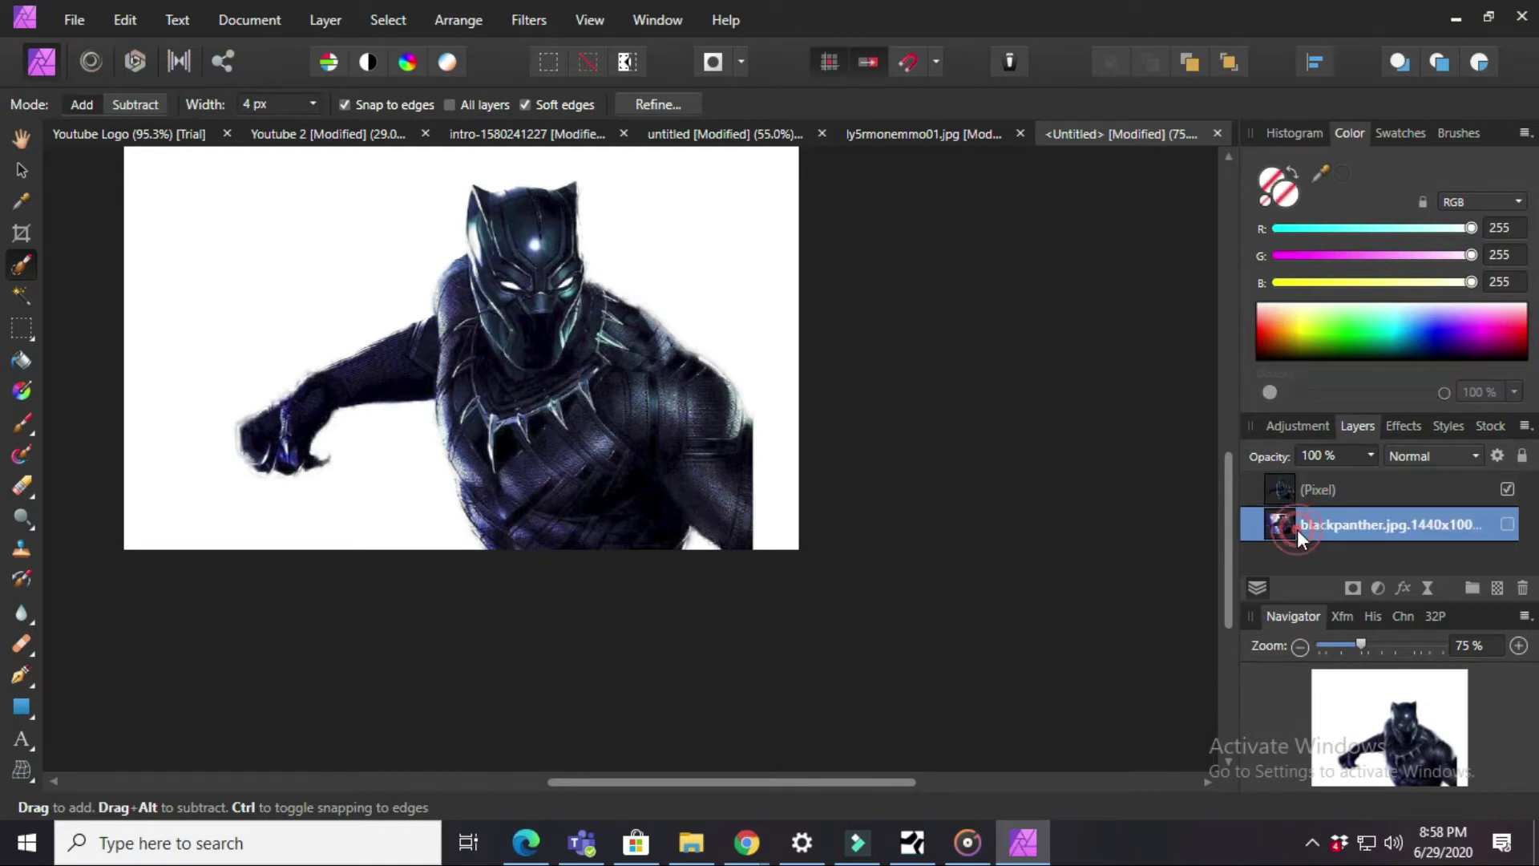
{"action": "left_click", "coordinate": [1522, 591]}
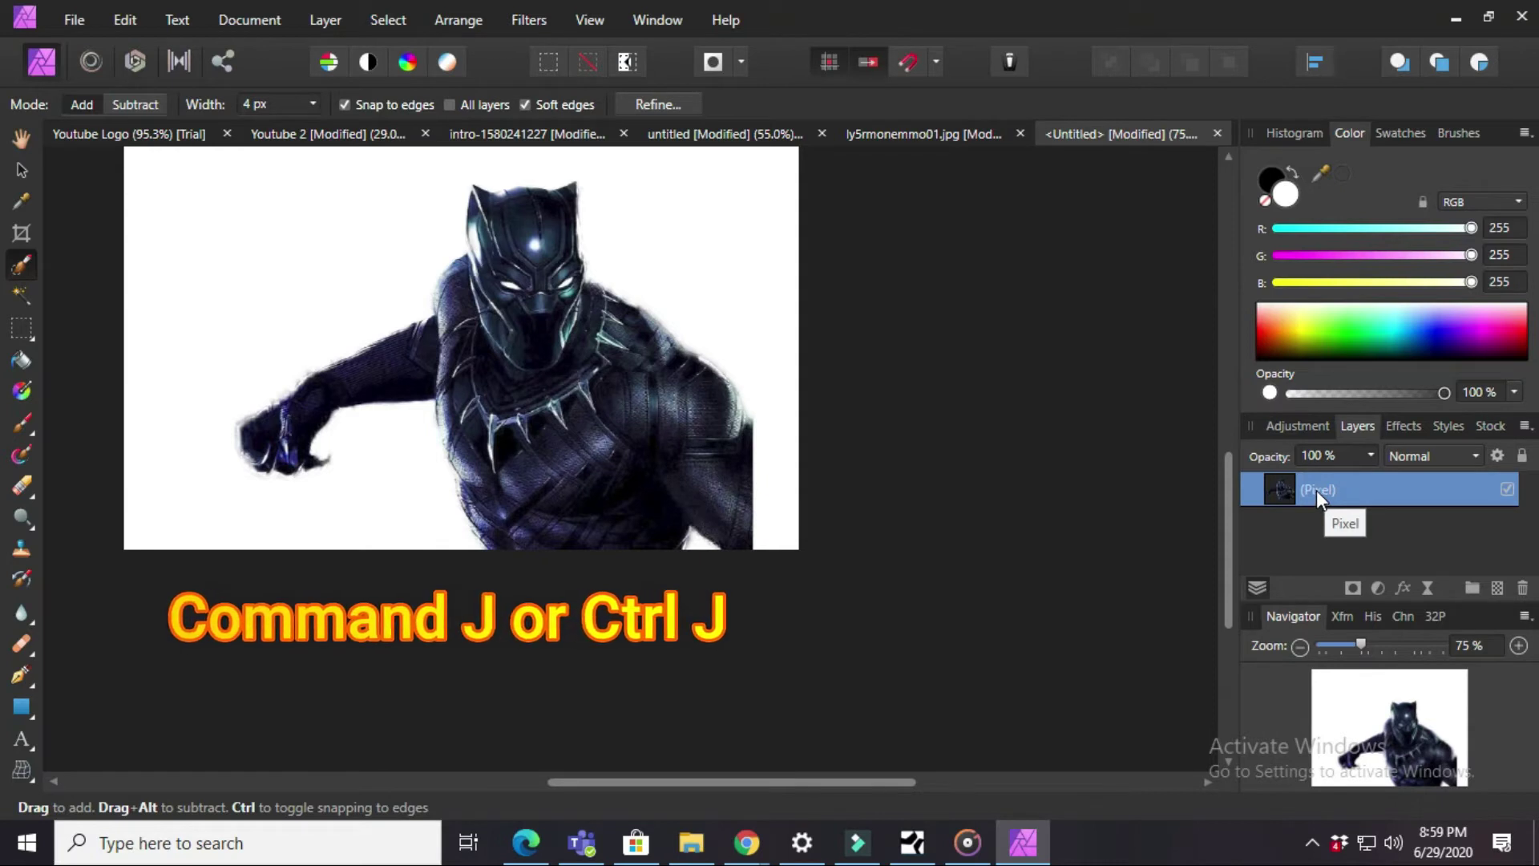
{"action": "key", "text": "ctrl+j"}
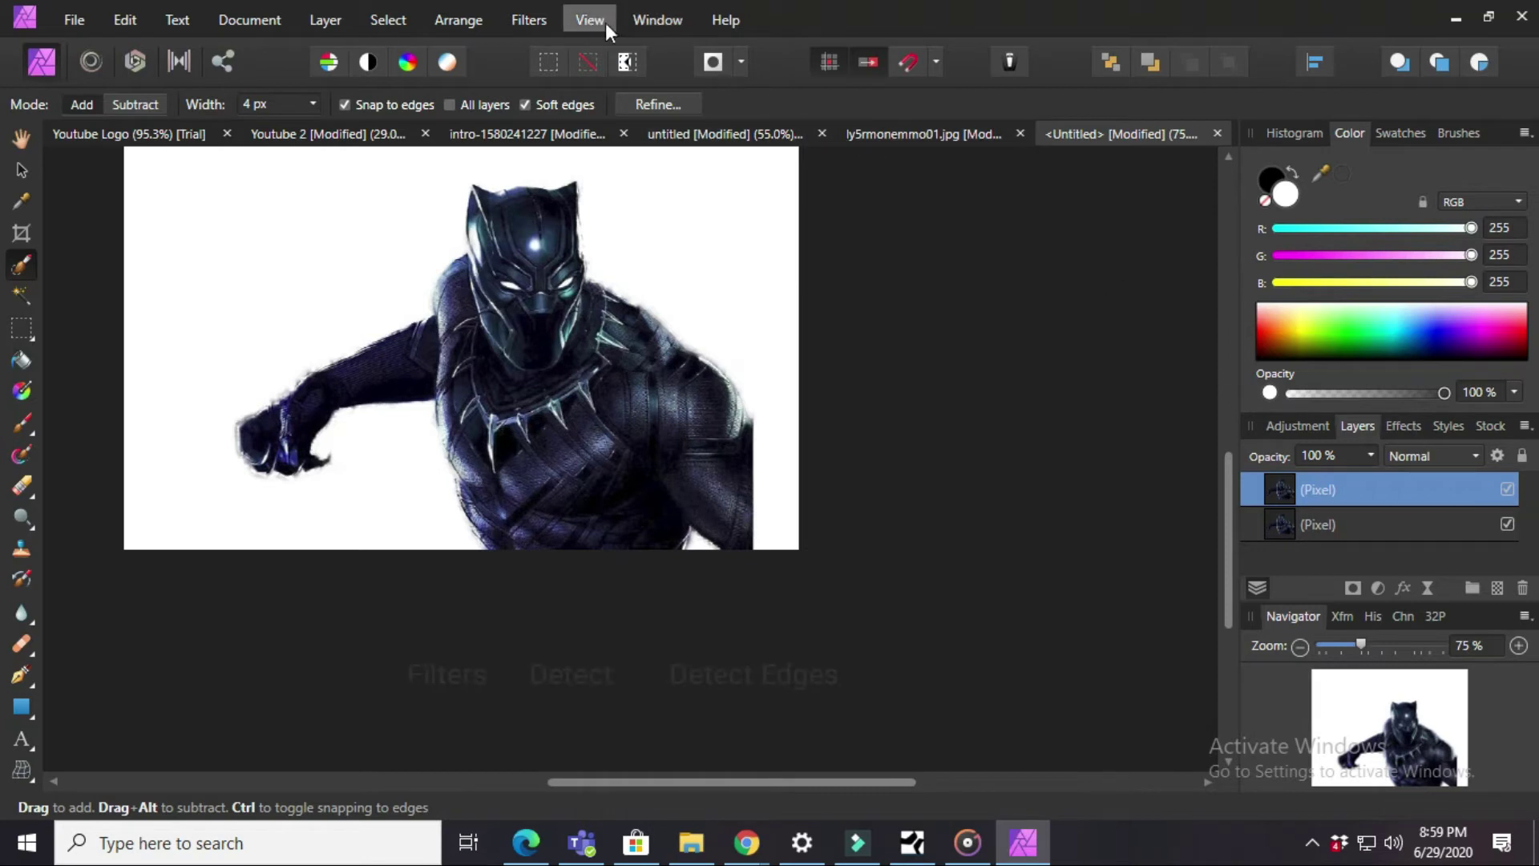
- Apply Filters > Detect > Detect Edges to the top panther copy
{"action": "left_click", "coordinate": [513, 19]}
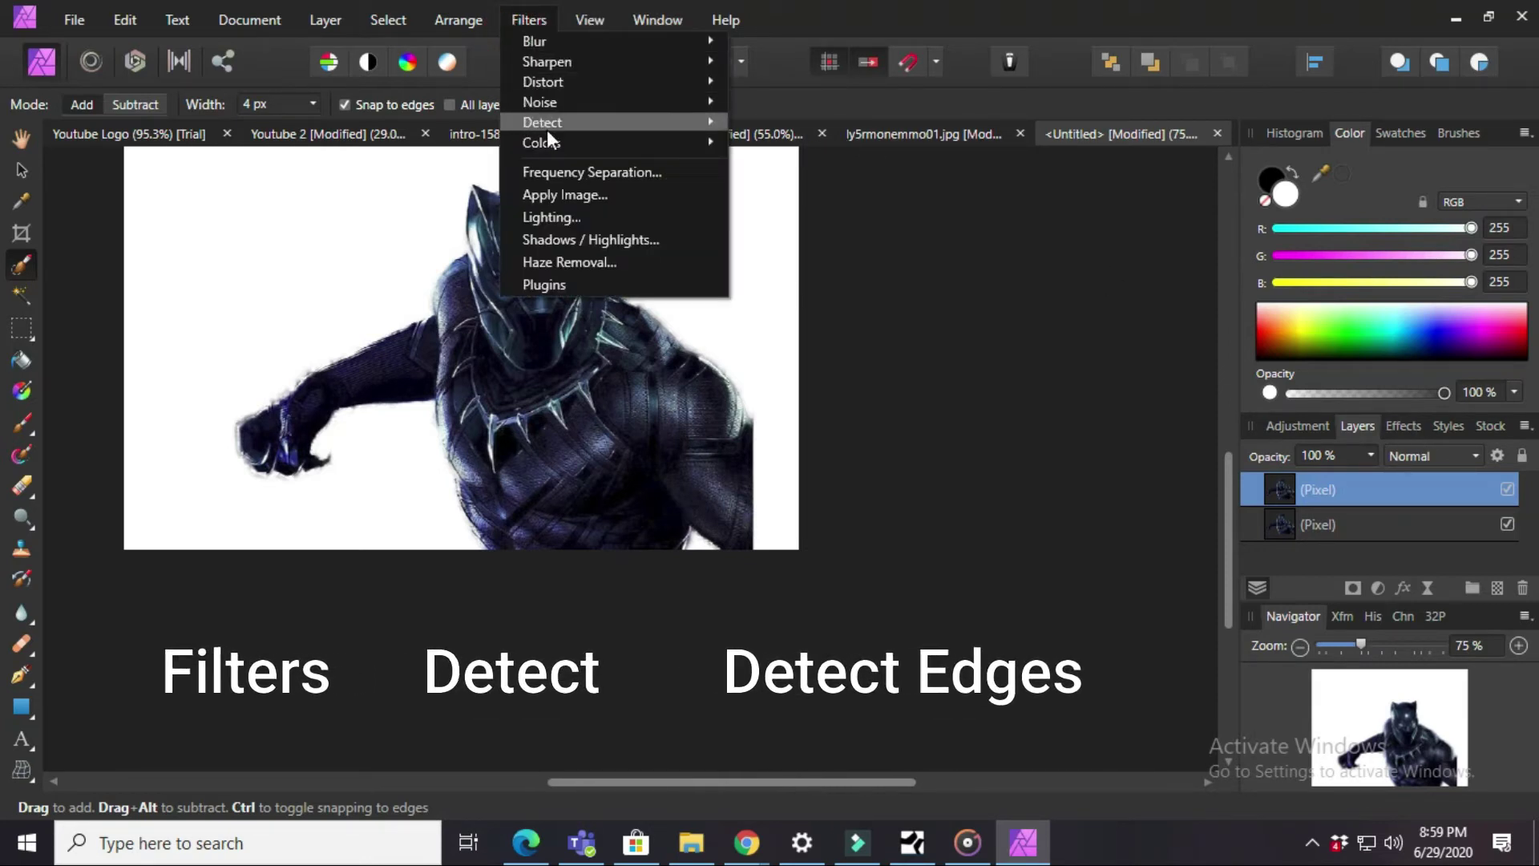
{"action": "mouse_move", "coordinate": [583, 125]}
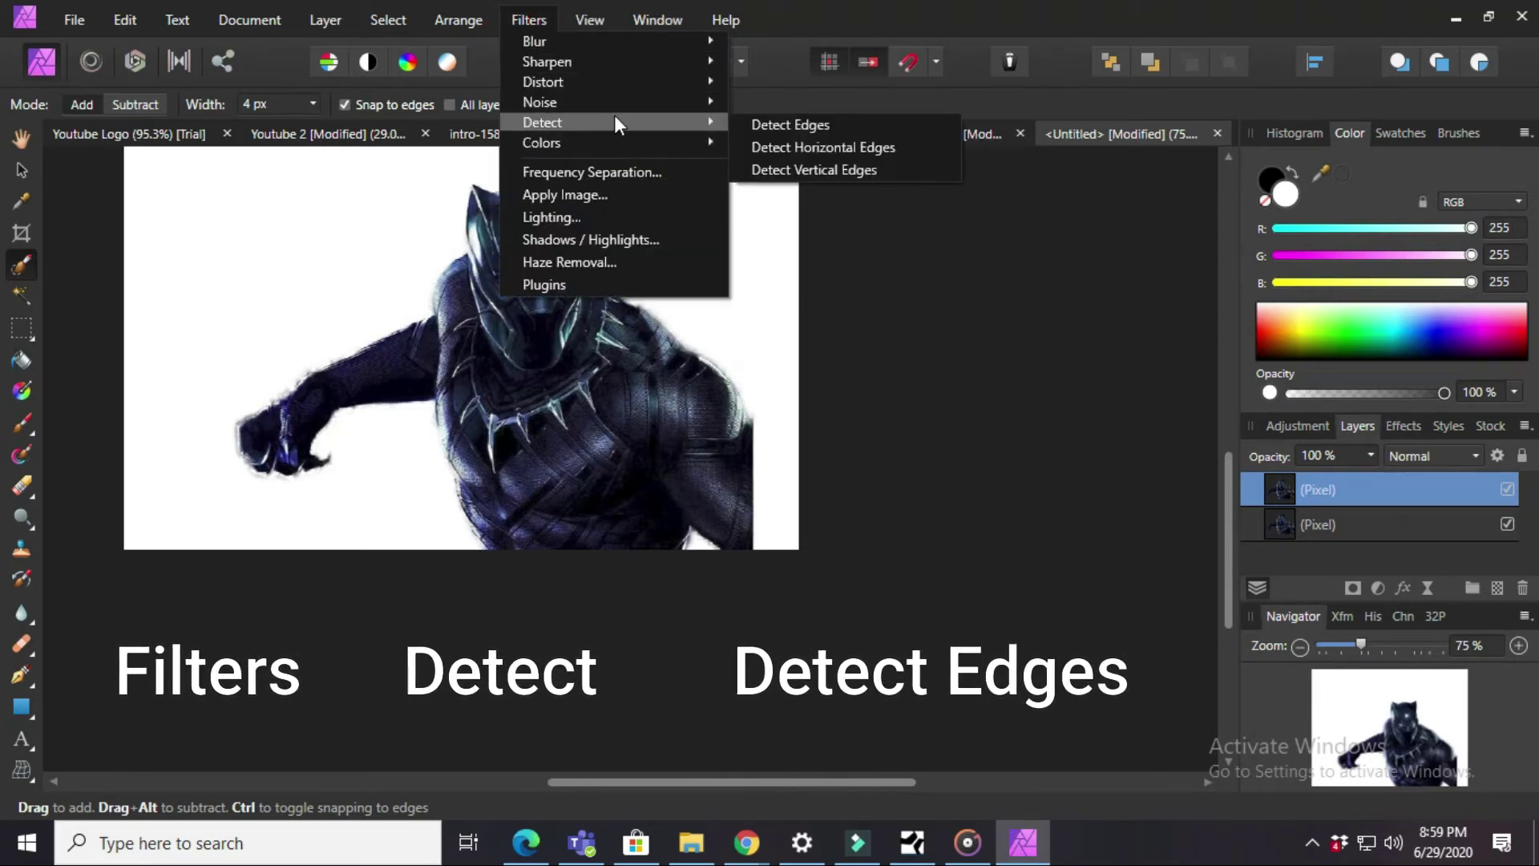
{"action": "left_click", "coordinate": [737, 123]}
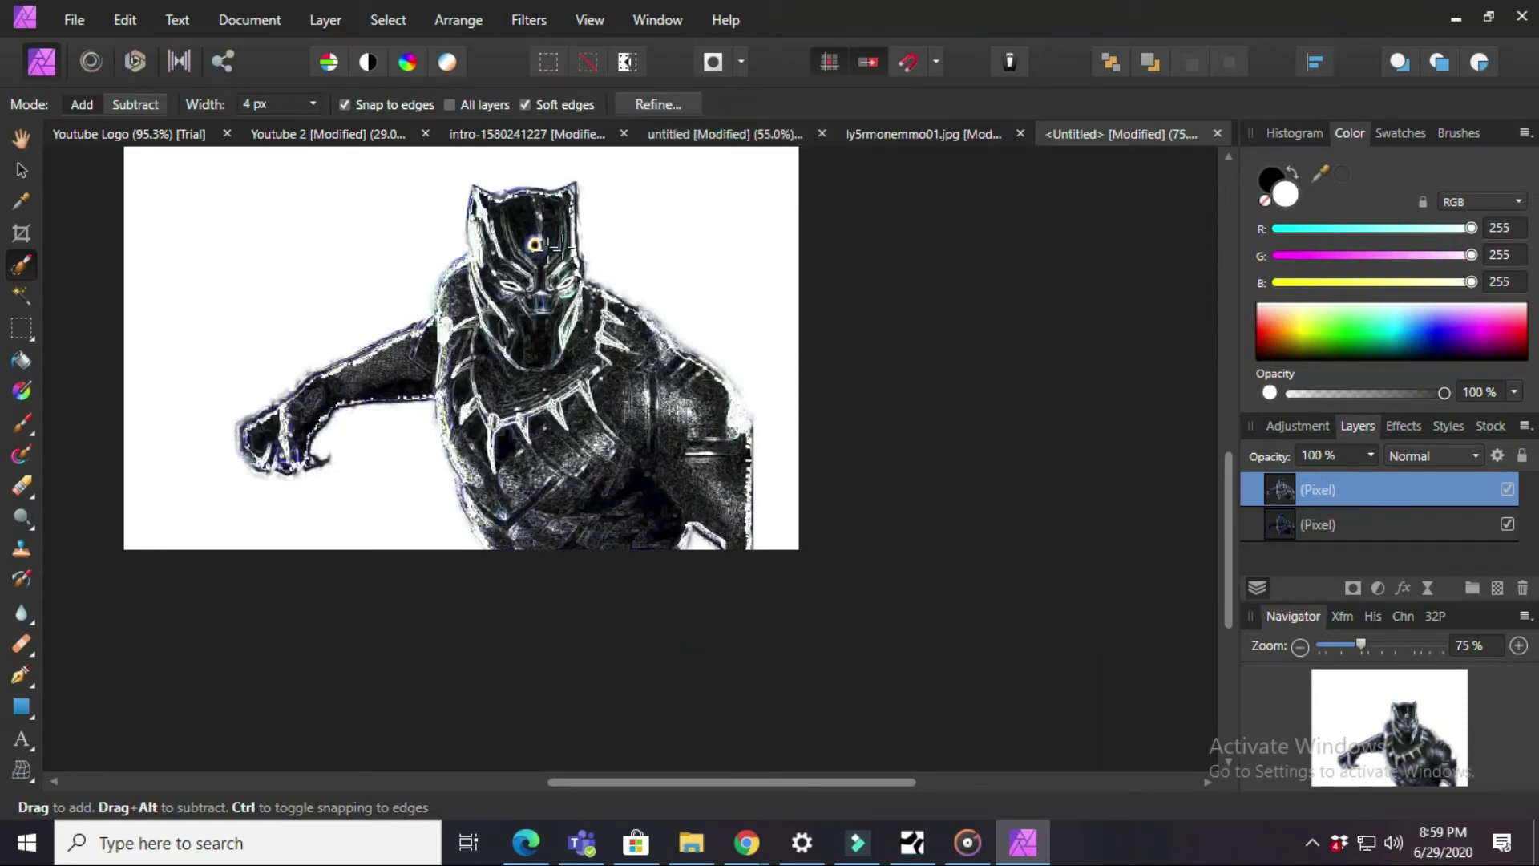
- Set the edge-detected layer's blend mode to Subtract
{"action": "left_click", "coordinate": [1421, 459]}
{"action": "scroll", "coordinate": [1418, 412], "scroll_direction": "down", "scroll_amount": 2}
{"action": "scroll", "coordinate": [1418, 409], "scroll_direction": "down", "scroll_amount": 2}
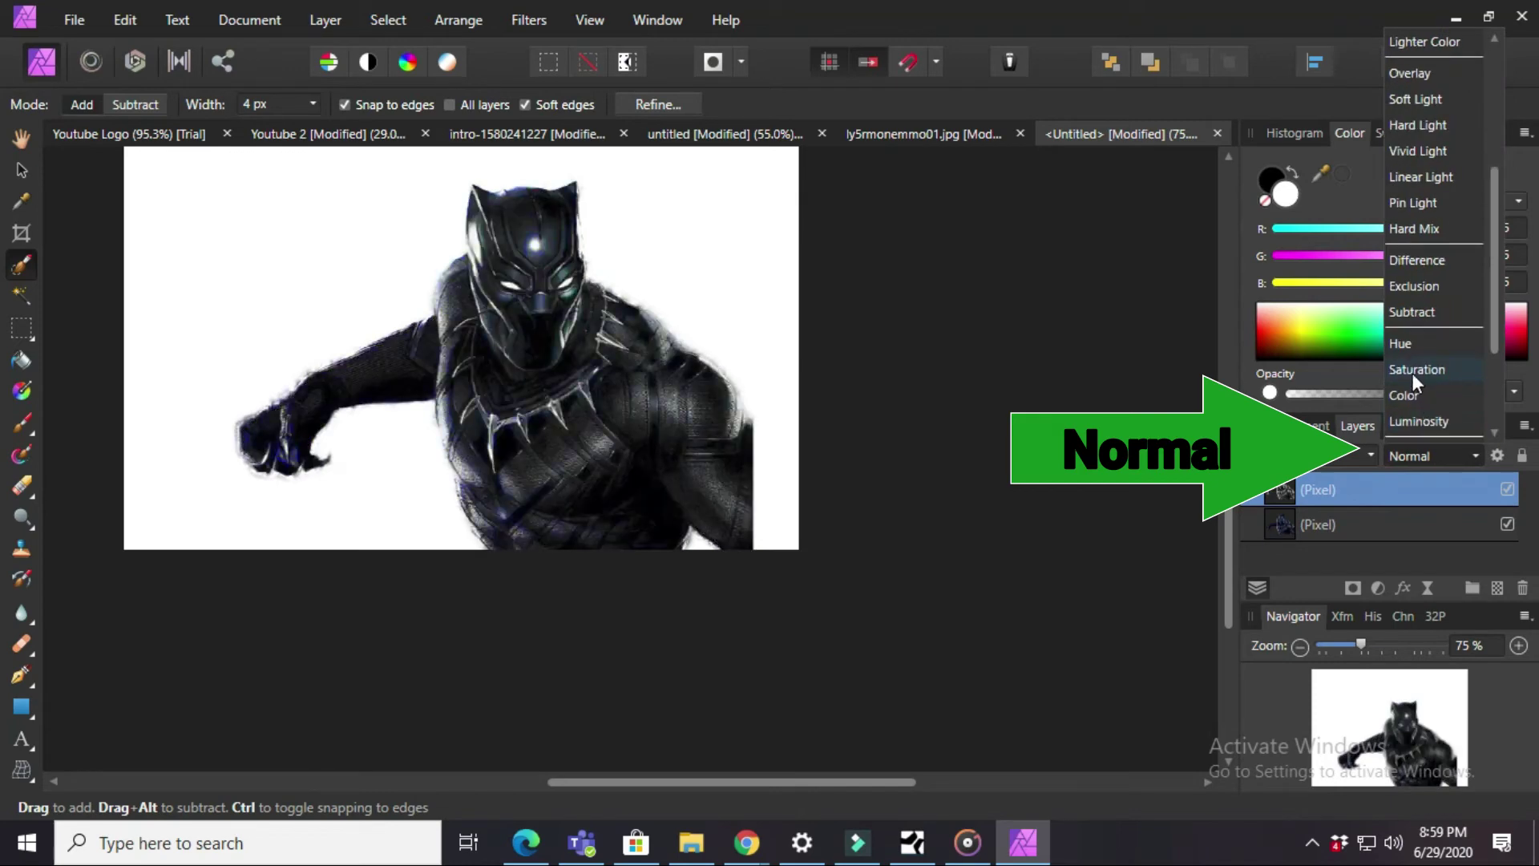
{"action": "left_click", "coordinate": [1394, 311]}
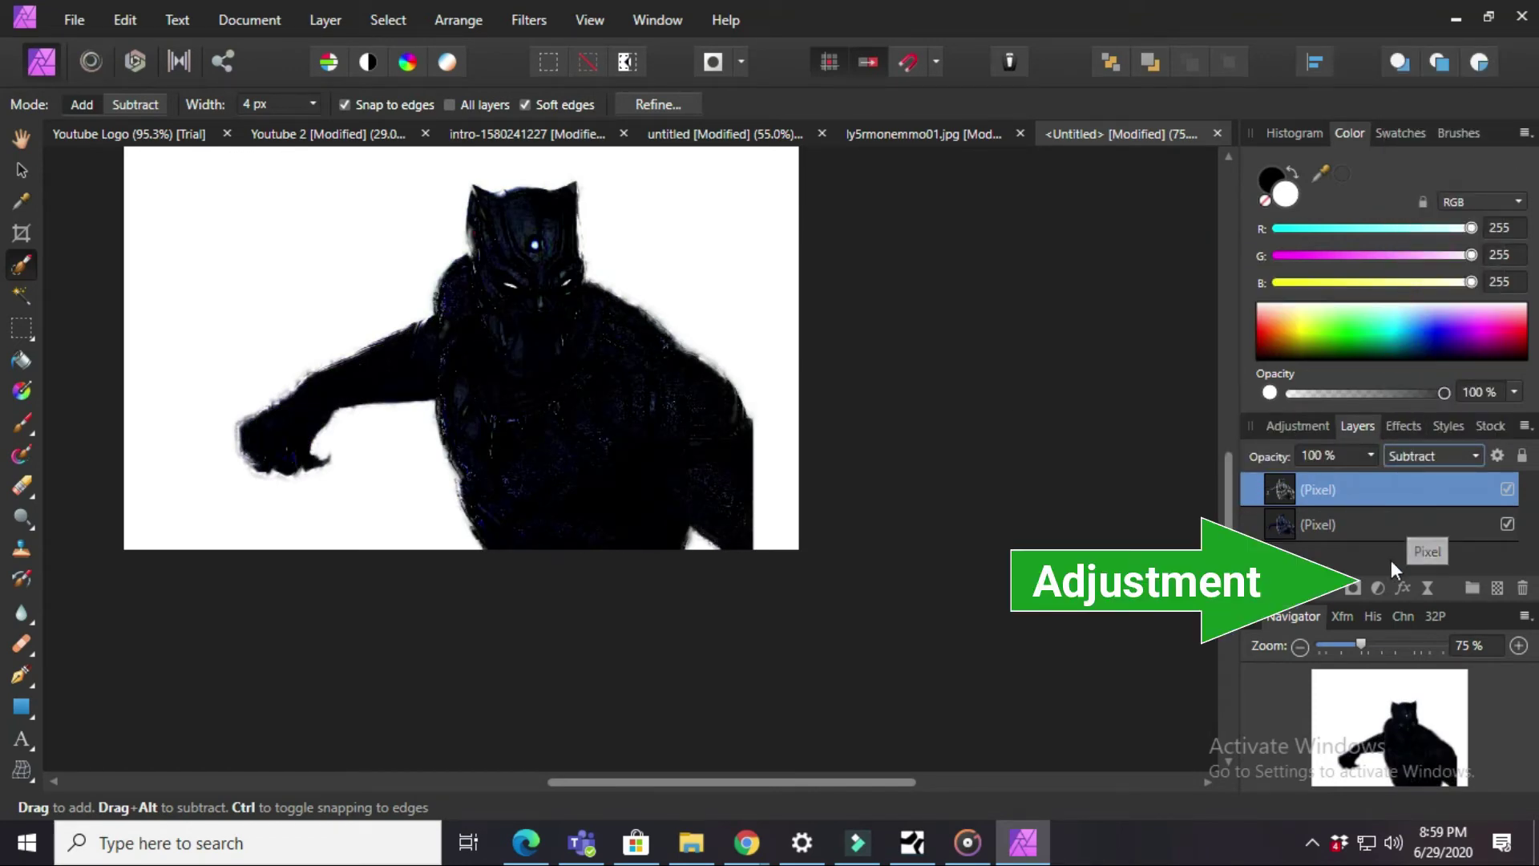
- Add a Posterize adjustment layer at 4 levels
{"action": "left_click", "coordinate": [1376, 587]}
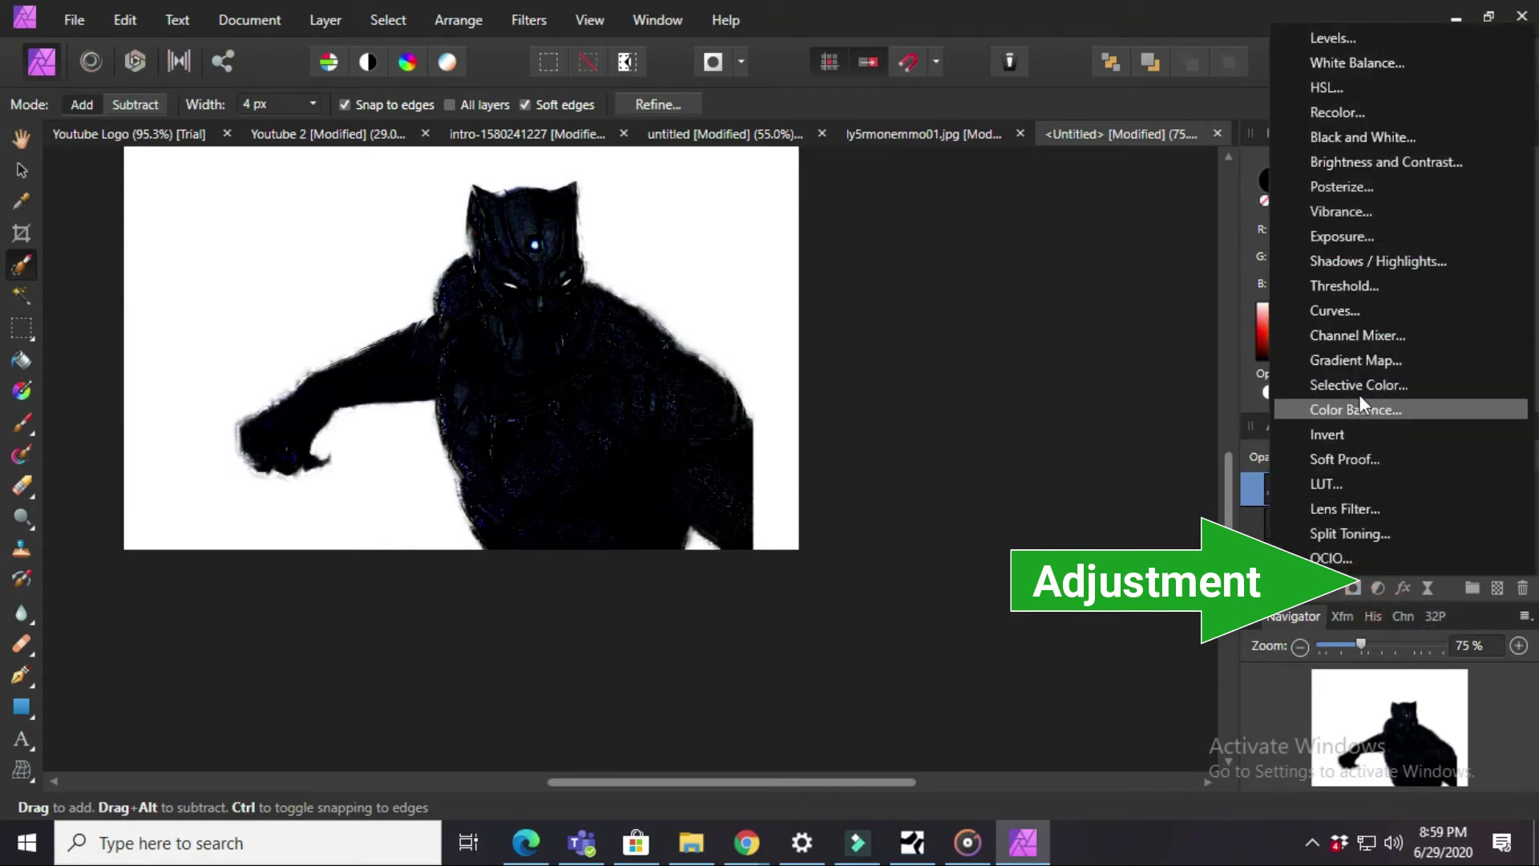
{"action": "left_click", "coordinate": [1365, 187]}
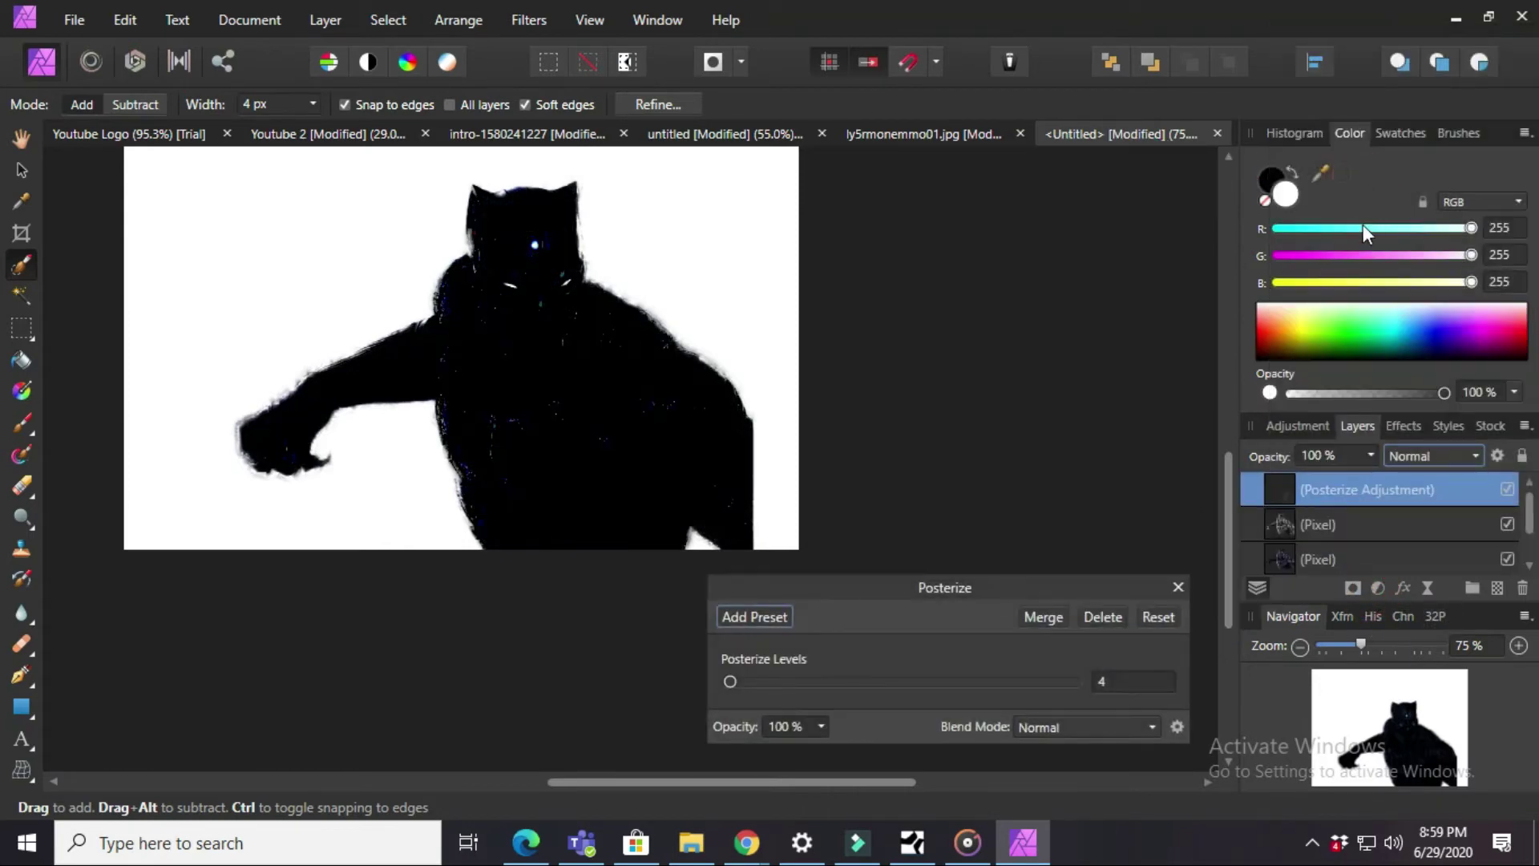
{"action": "left_click", "coordinate": [1431, 457]}
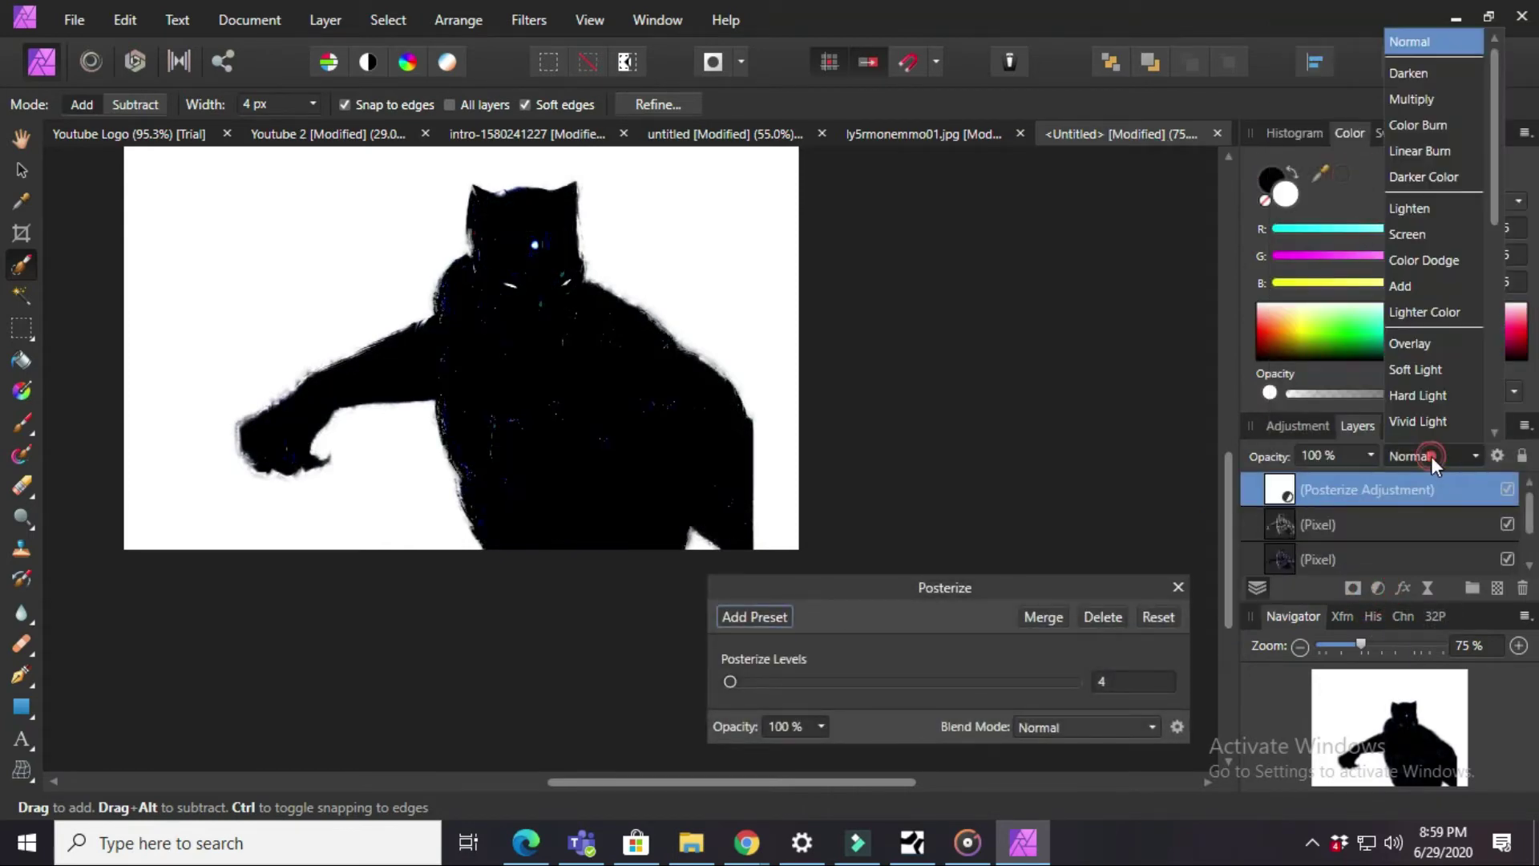
{"action": "left_click", "coordinate": [1186, 584]}
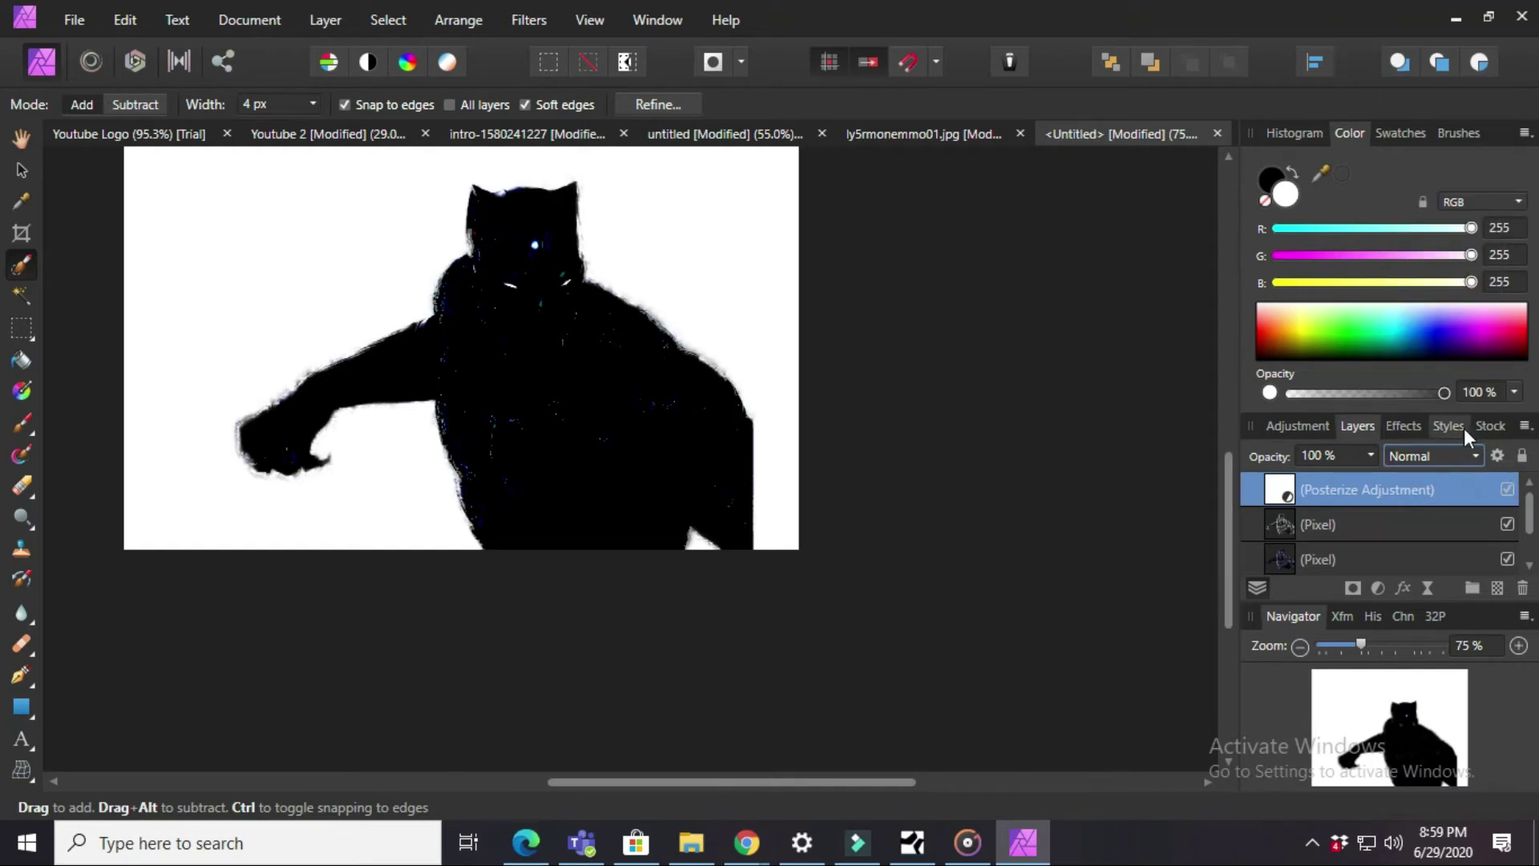
- Set the Posterize blend mode to Luminosity and hide the edge-detected Pixel layer
{"action": "left_click", "coordinate": [1452, 456]}
{"action": "scroll", "coordinate": [1435, 324], "scroll_direction": "down", "scroll_amount": 3}
{"action": "scroll", "coordinate": [1434, 324], "scroll_direction": "down", "scroll_amount": 3}
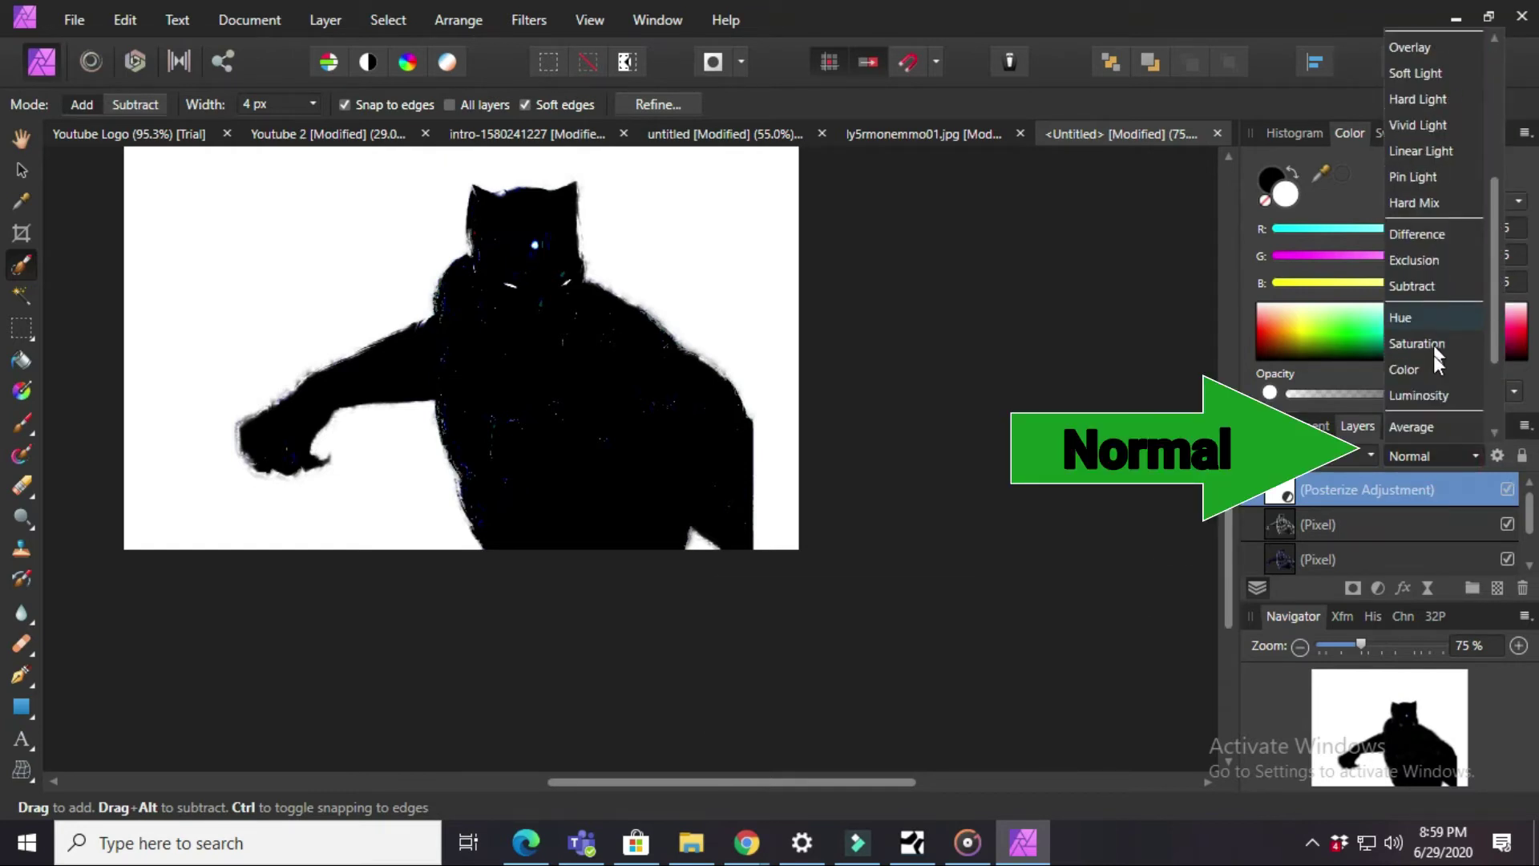
{"action": "left_click", "coordinate": [1416, 396]}
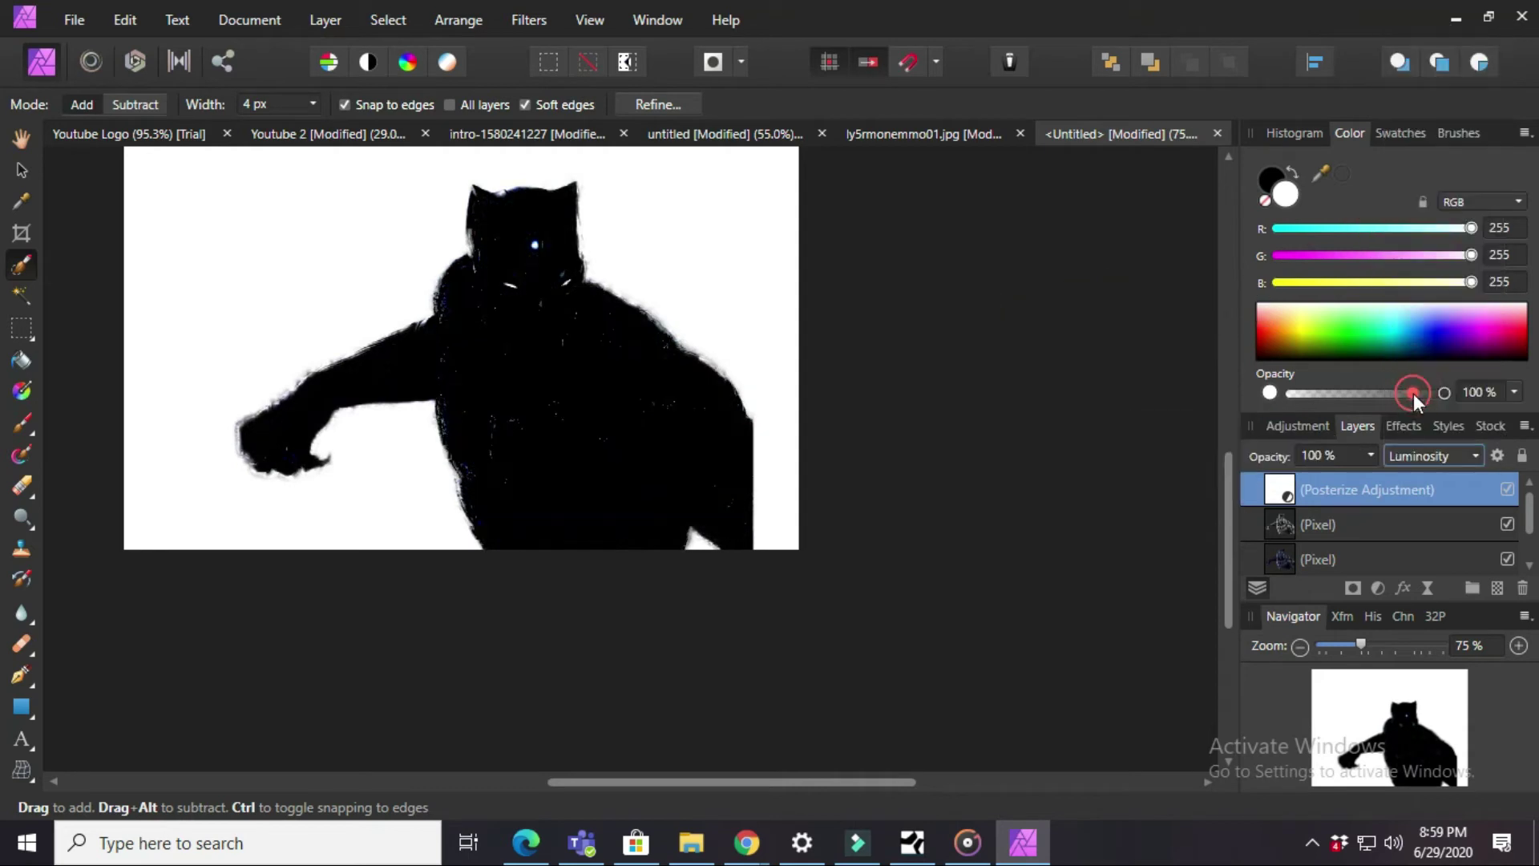
{"action": "left_click", "coordinate": [1507, 526]}
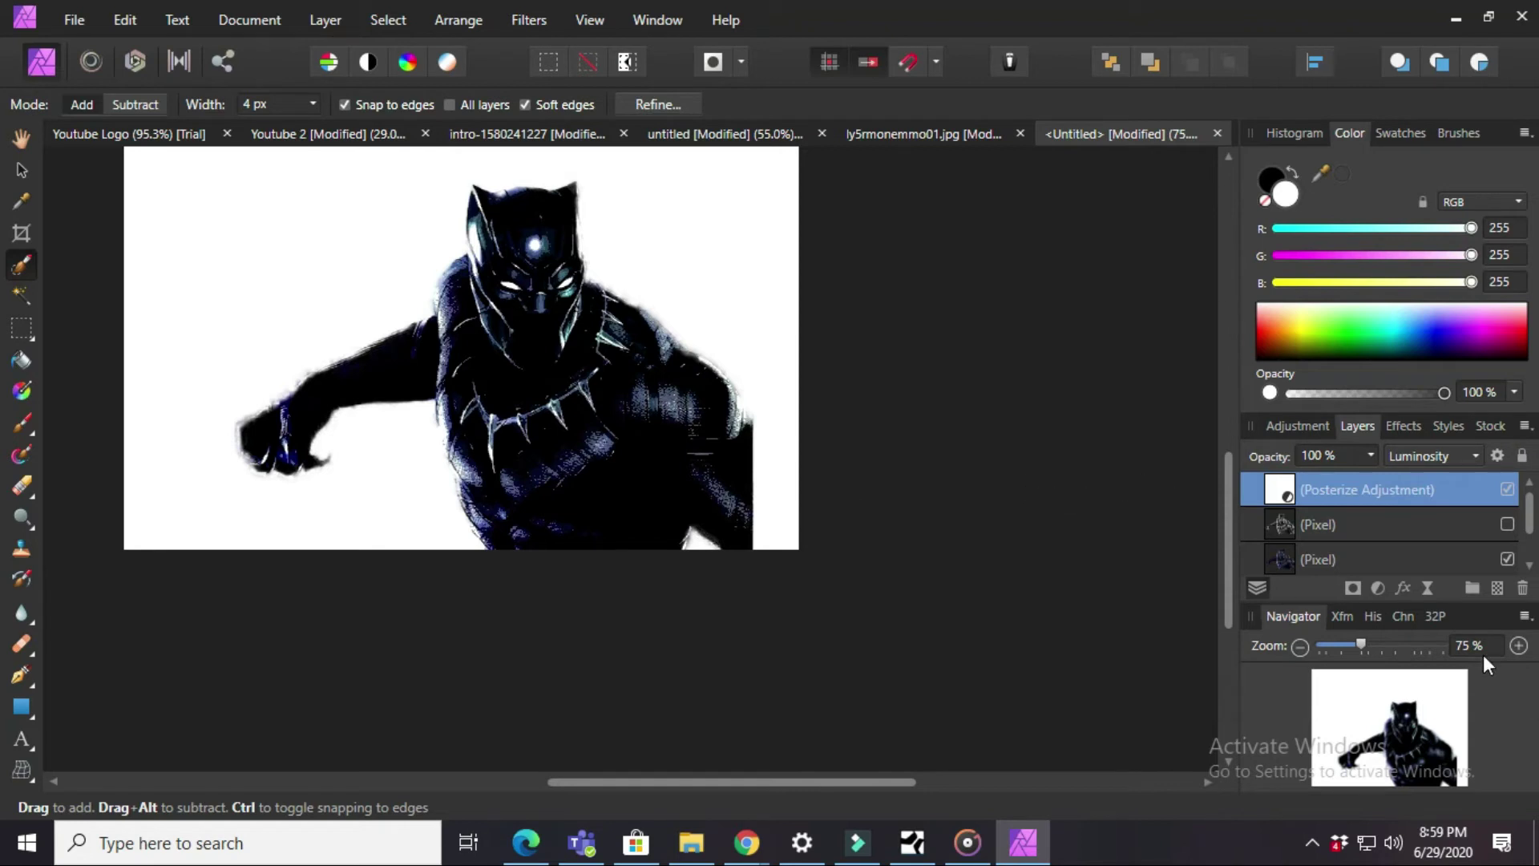
{"action": "scroll", "coordinate": [1486, 649], "scroll_direction": "up", "scroll_amount": 5}
{"action": "scroll", "coordinate": [1487, 648], "scroll_direction": "up", "scroll_amount": 8}
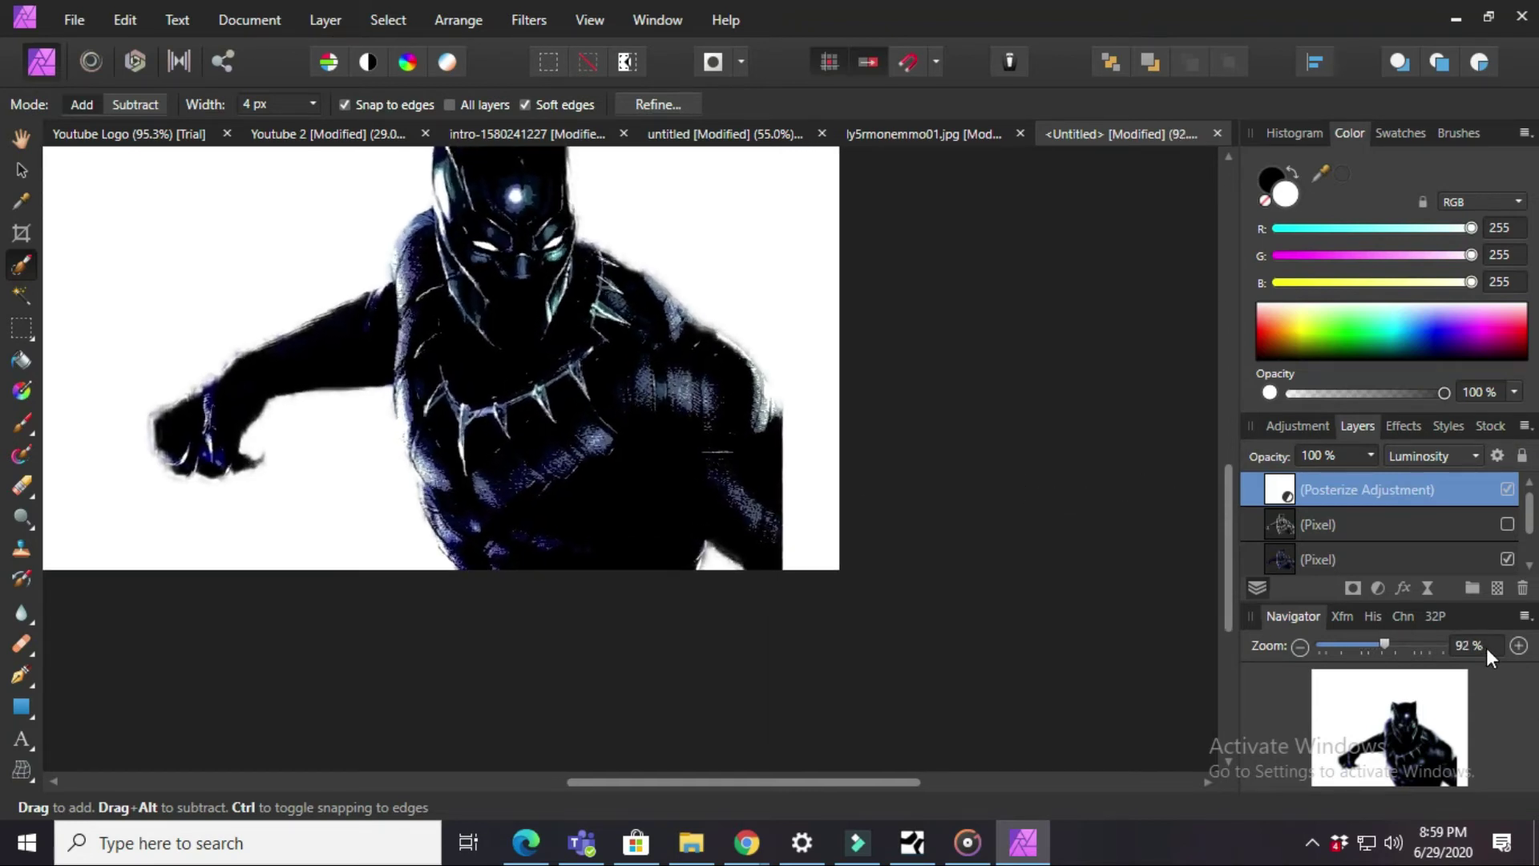
{"action": "scroll", "coordinate": [1487, 648], "scroll_direction": "up", "scroll_amount": 8}
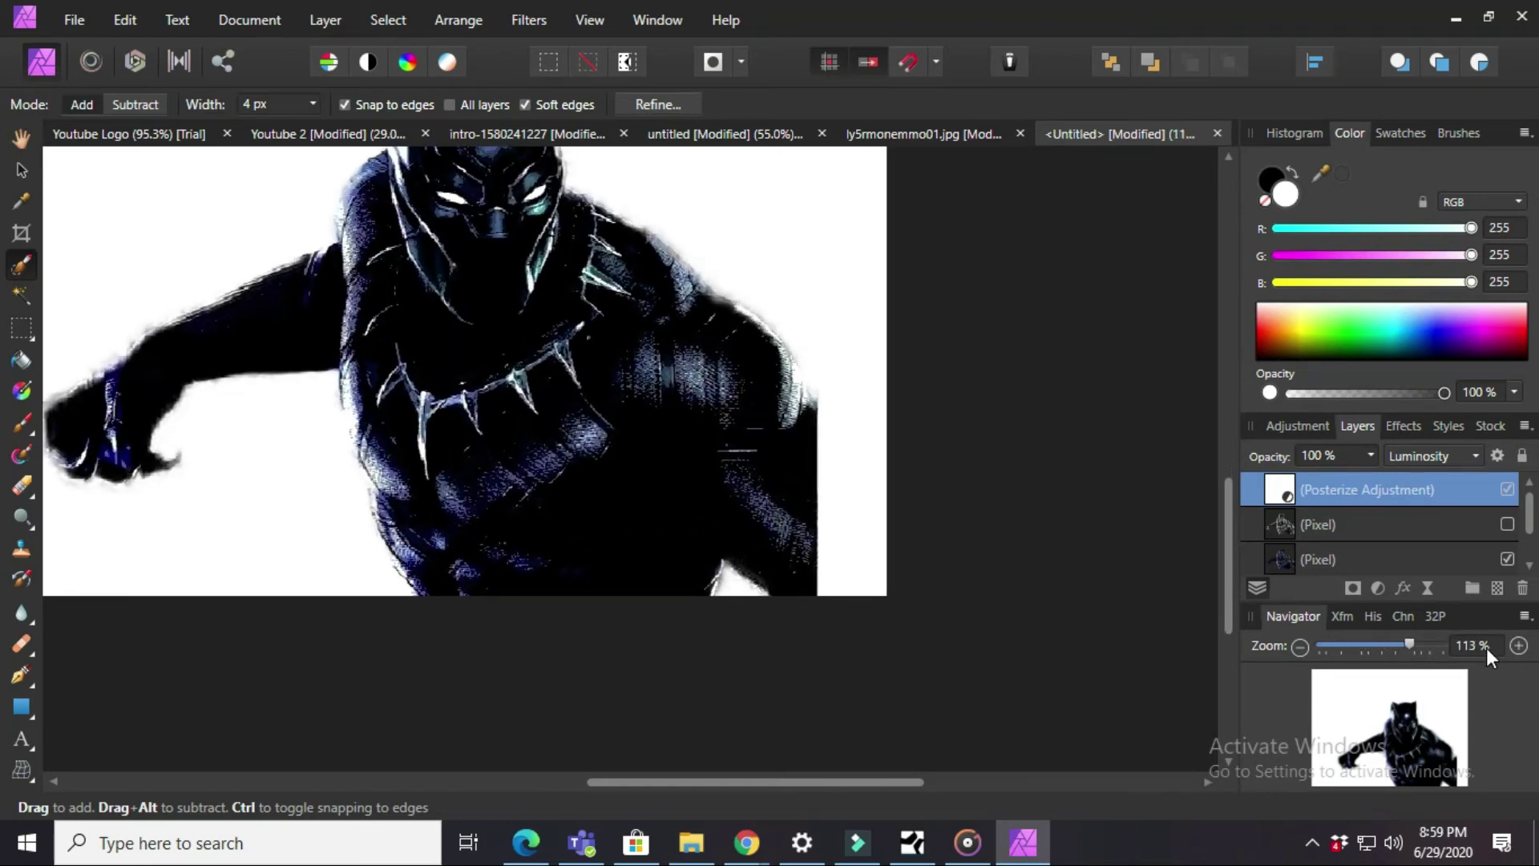
{"action": "scroll", "coordinate": [1486, 649], "scroll_direction": "up", "scroll_amount": 4}
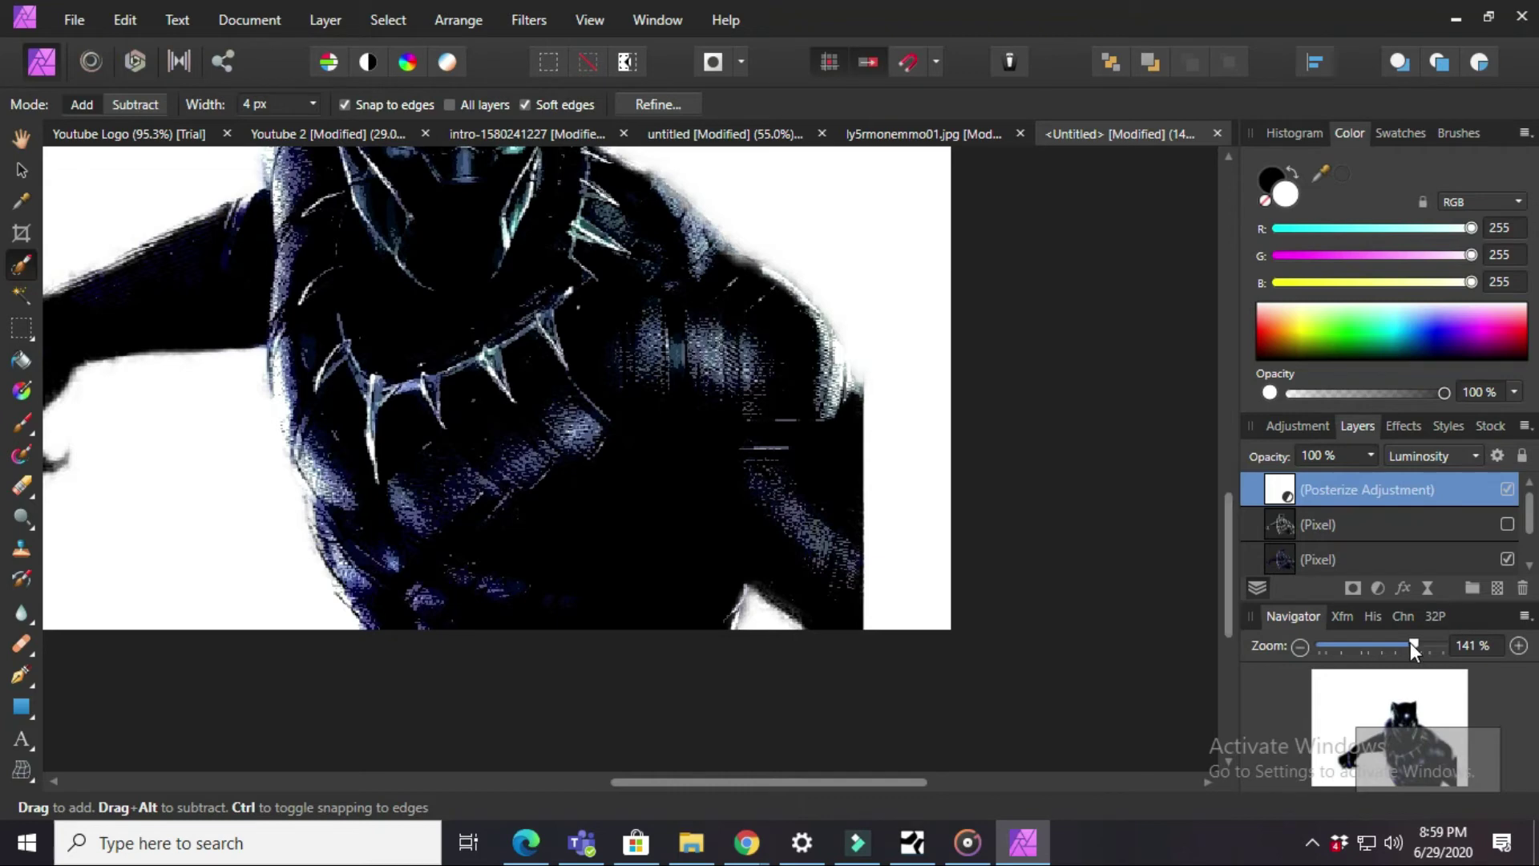
{"action": "left_click_drag", "start_coordinate": [1414, 646], "coordinate": [1340, 646]}
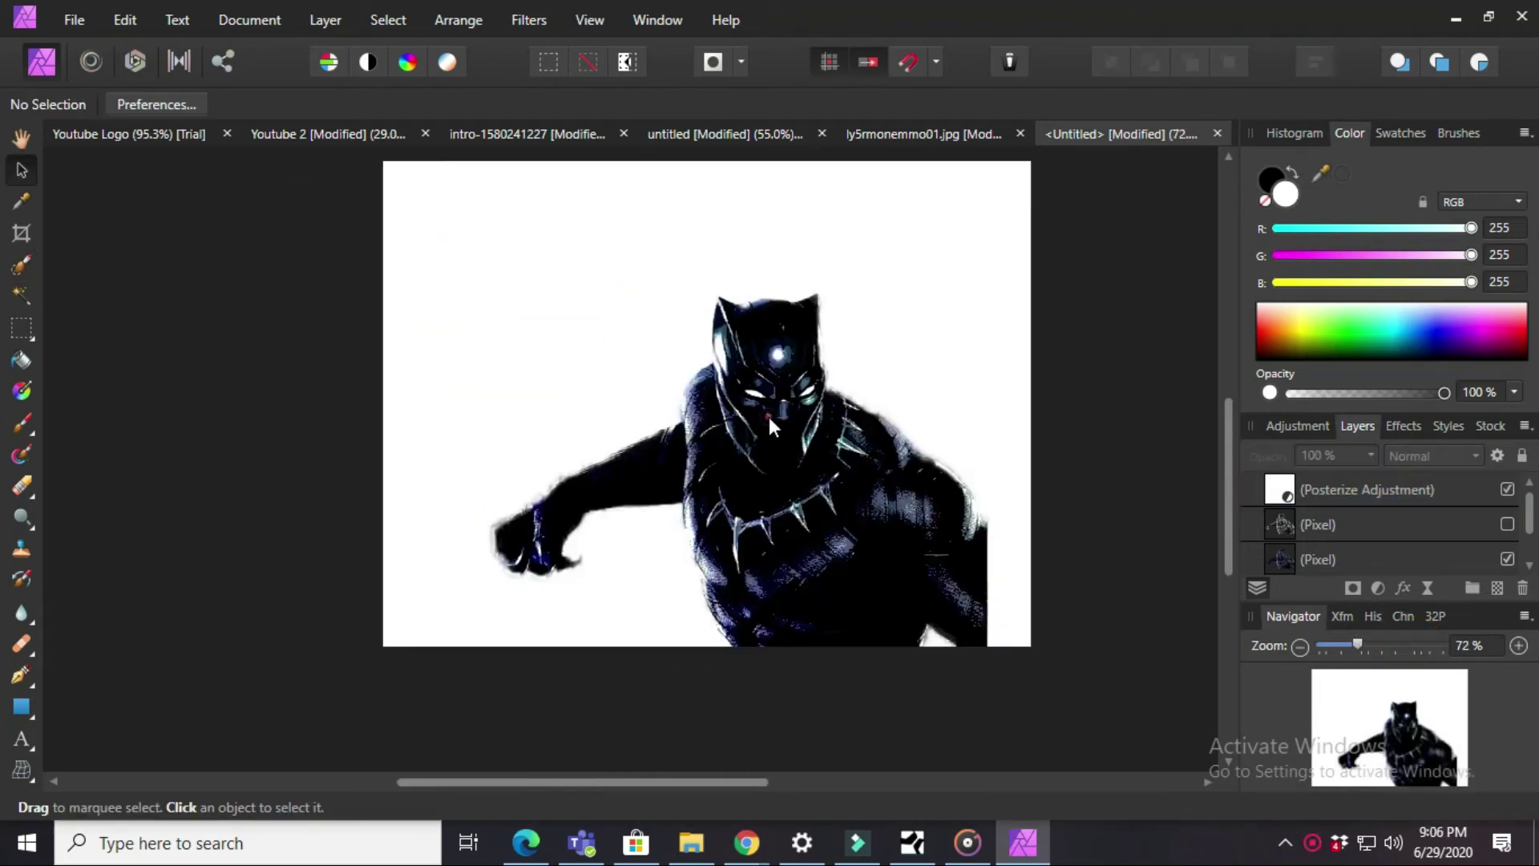
- Tone map the bottom Pixel layer with the Interior Soft preset at 20% local contrast
{"action": "left_click", "coordinate": [618, 282]}
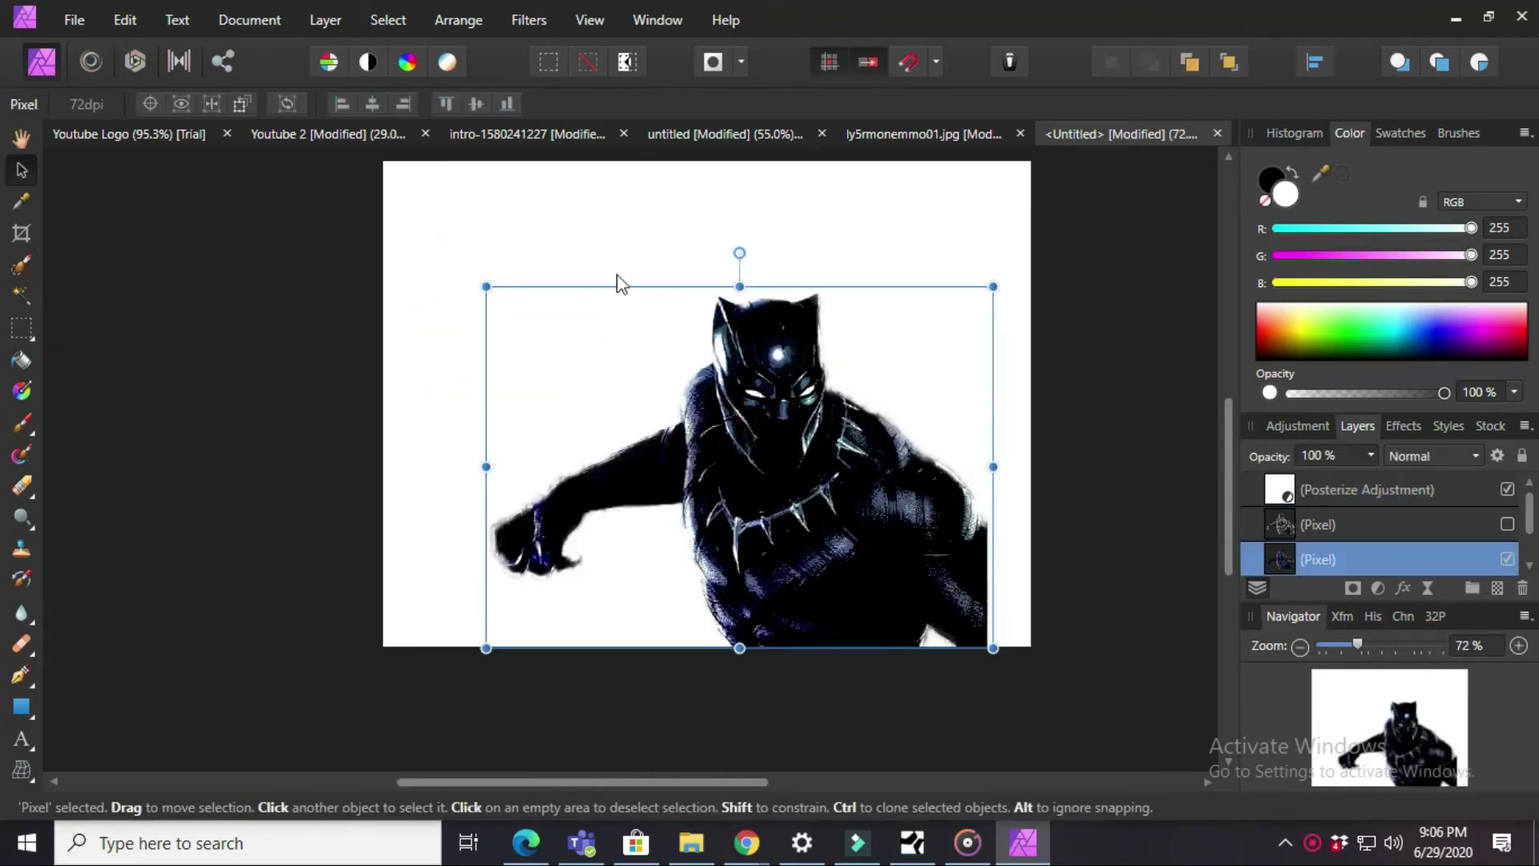
{"action": "left_click", "coordinate": [178, 62]}
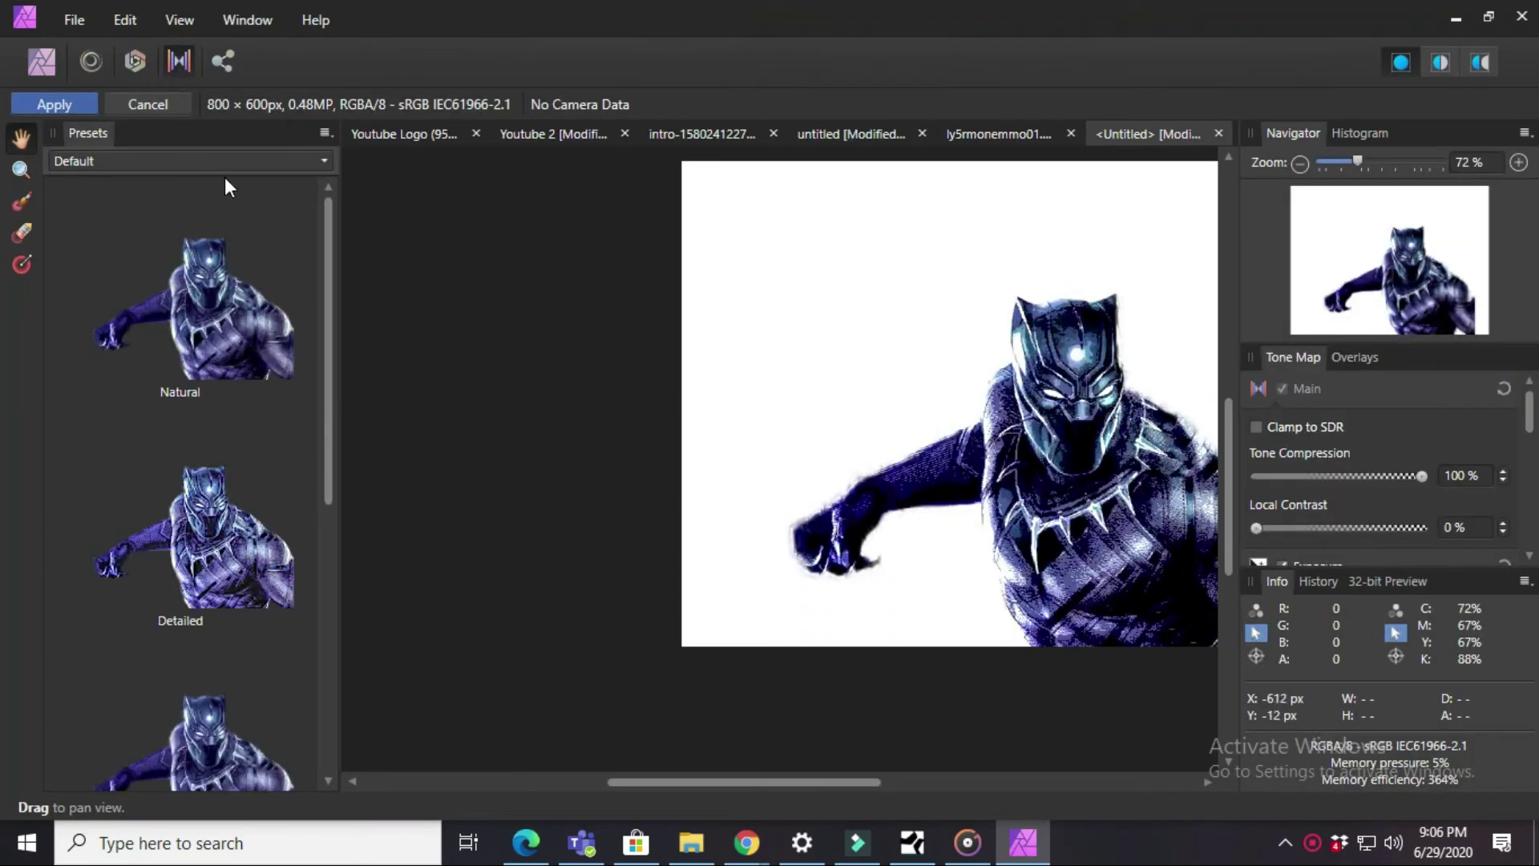
{"action": "left_click", "coordinate": [227, 162]}
{"action": "left_click", "coordinate": [234, 264]}
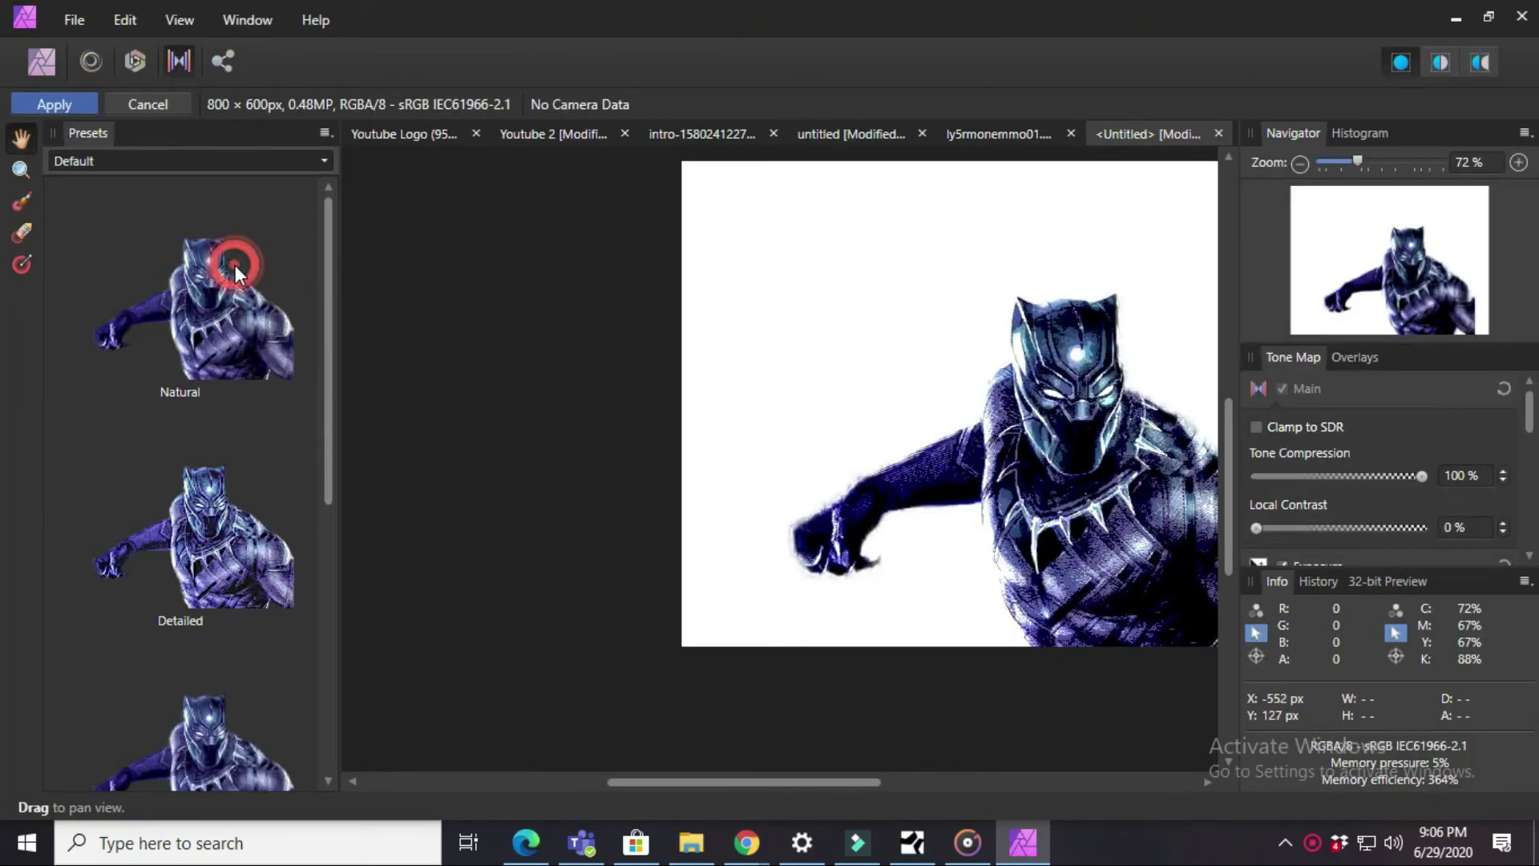
{"action": "scroll", "coordinate": [247, 260], "scroll_direction": "down", "scroll_amount": 2}
{"action": "scroll", "coordinate": [300, 301], "scroll_direction": "down", "scroll_amount": 10}
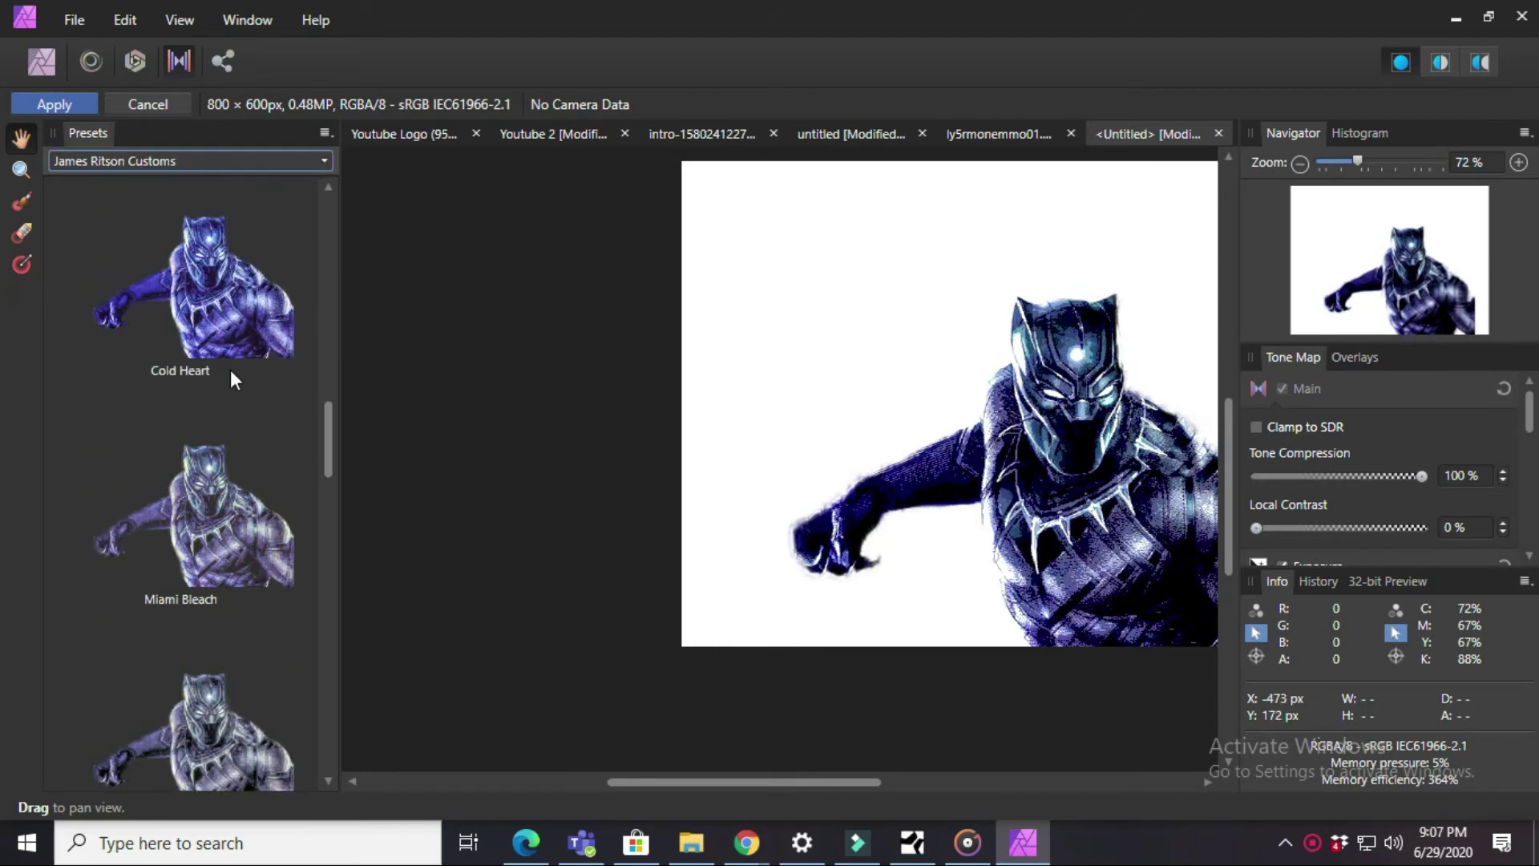
{"action": "scroll", "coordinate": [190, 406], "scroll_direction": "down", "scroll_amount": 10}
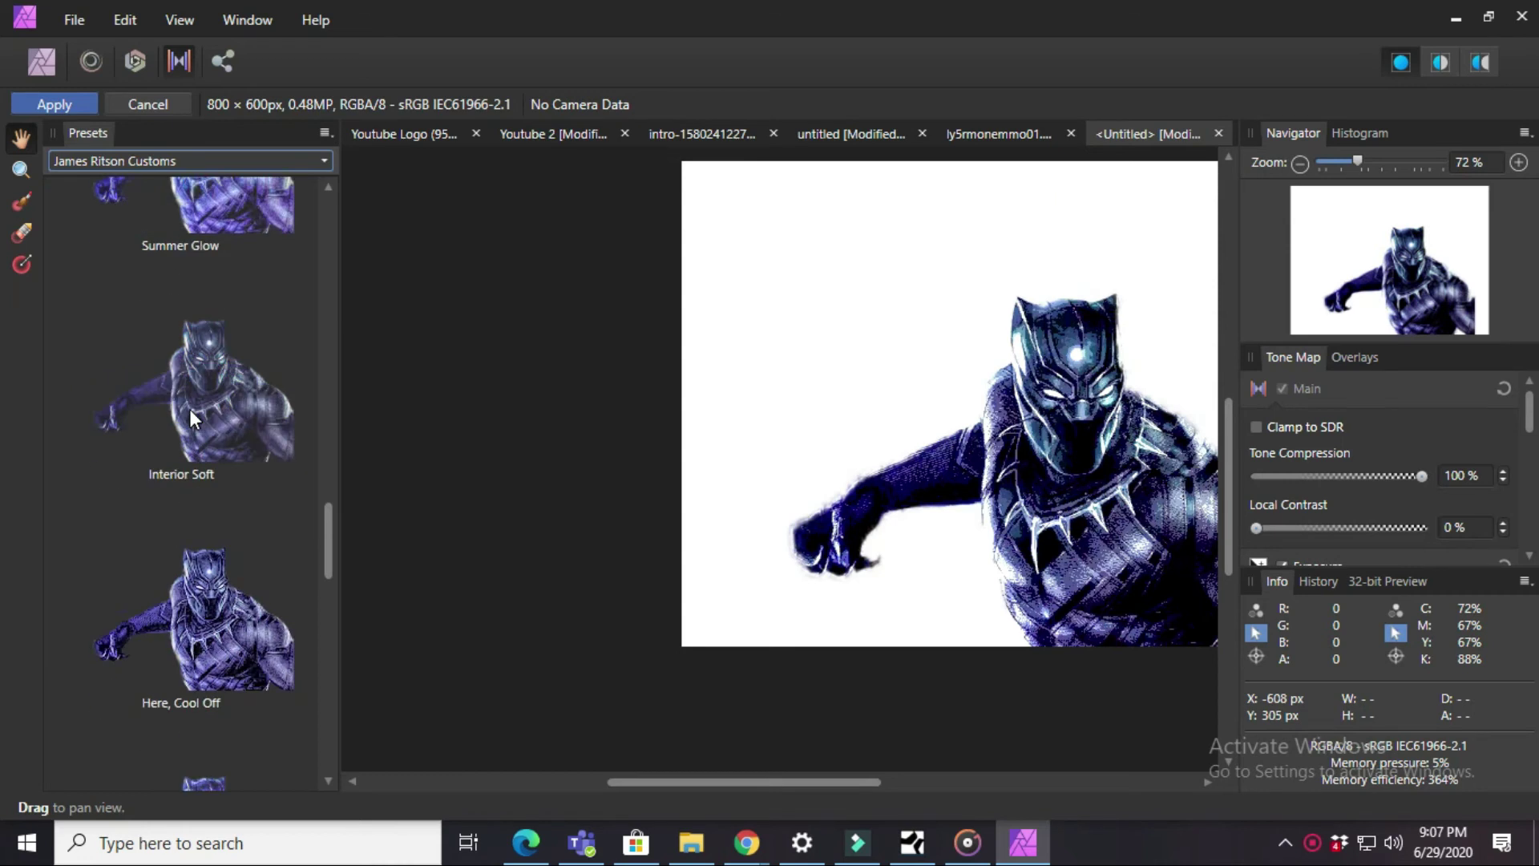
{"action": "left_click", "coordinate": [190, 409]}
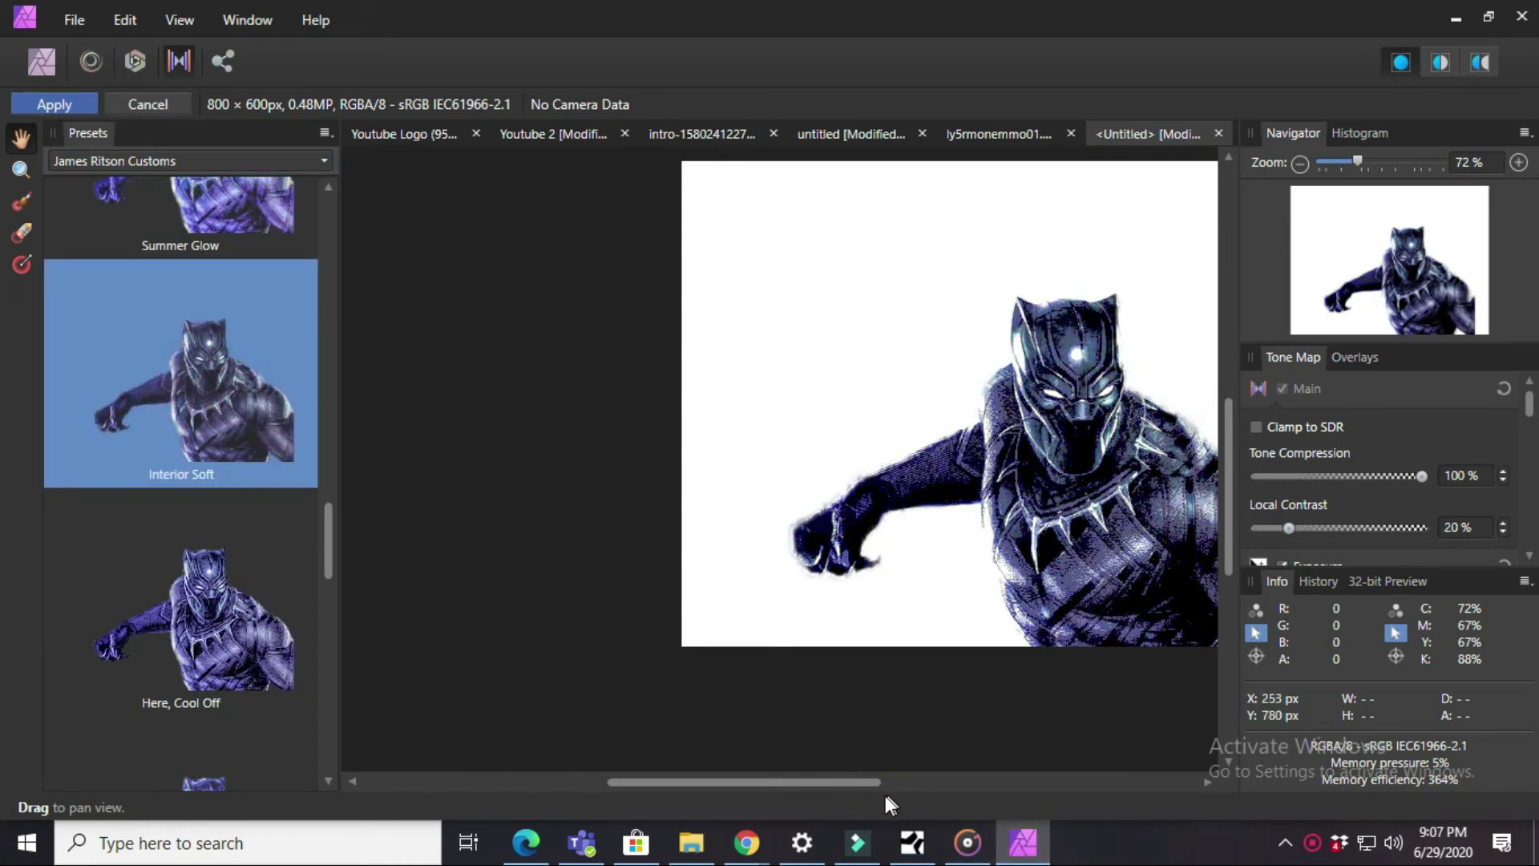
{"action": "left_click_drag", "start_coordinate": [869, 783], "coordinate": [927, 786]}
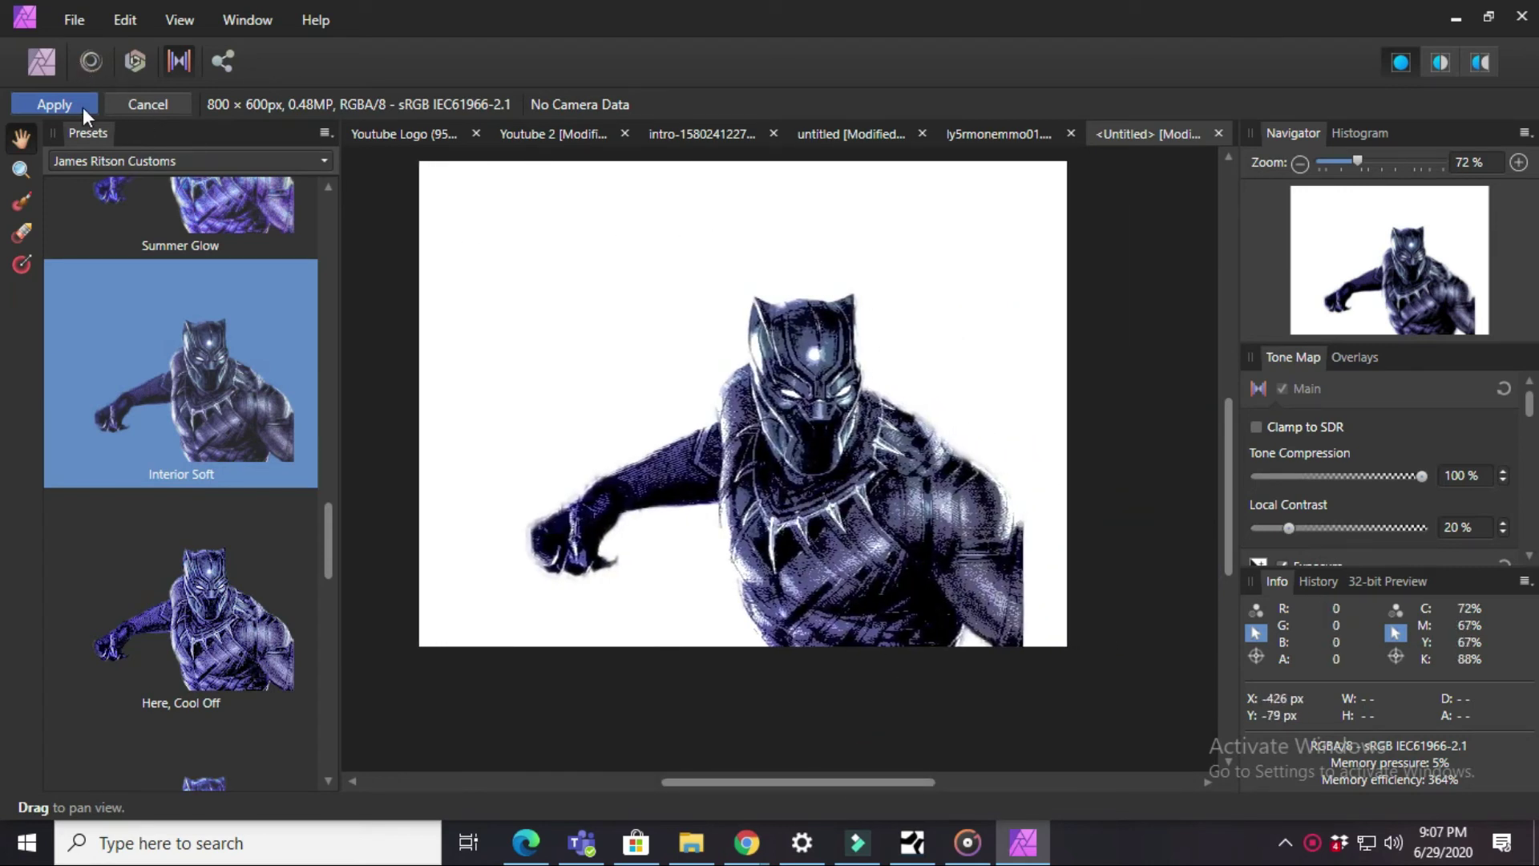
{"action": "left_click", "coordinate": [55, 105]}
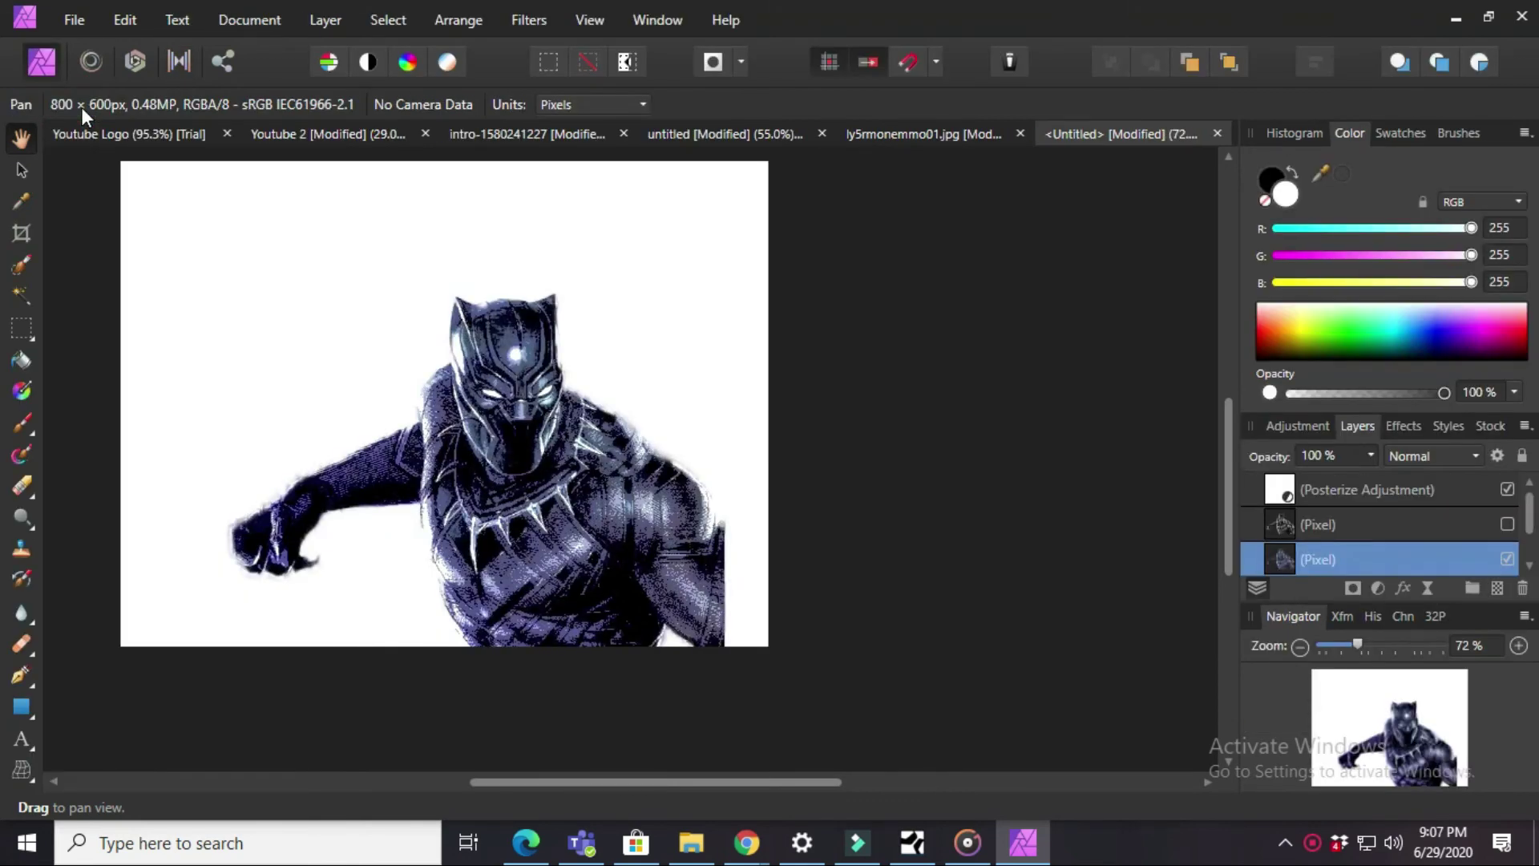